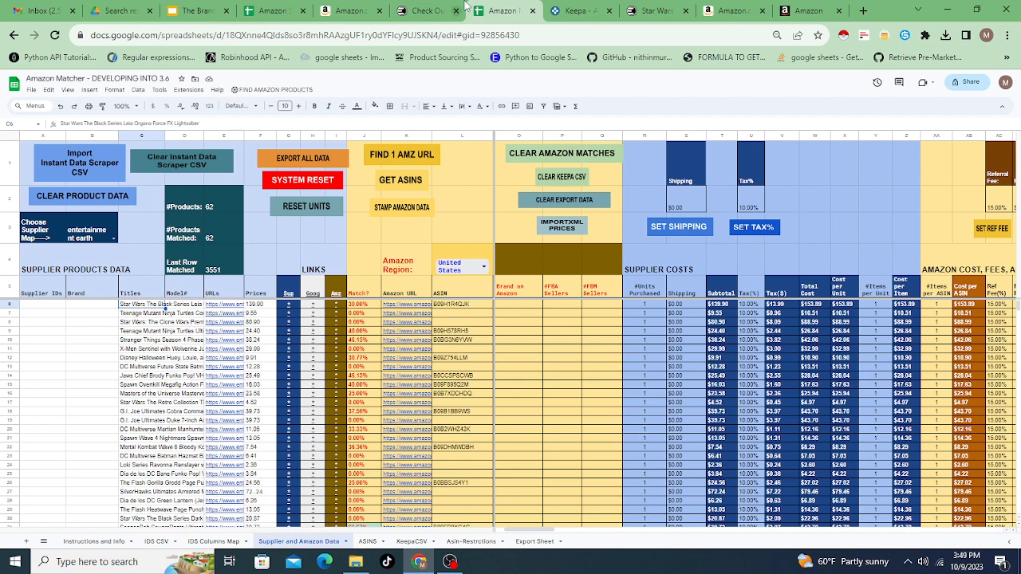
- Look over the supplier's outlet deals page on Entertainment Earth, from the banner to the first listed products
{"action": "mouse_move", "coordinate": [650, 13]}
{"action": "left_mouse_down"}
{"action": "mouse_move", "coordinate": [476, 24]}
{"action": "mouse_move", "coordinate": [511, 13]}
{"action": "mouse_move", "coordinate": [650, 14]}
{"action": "left_mouse_up"}
{"action": "left_click", "coordinate": [428, 10]}
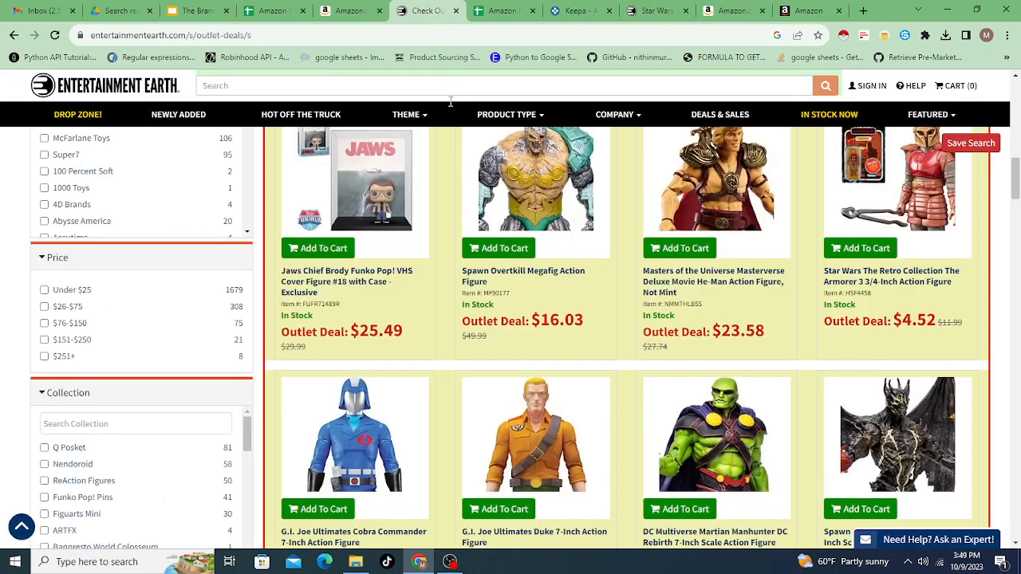
{"action": "scroll", "coordinate": [506, 322], "scroll_direction": "up", "scroll_amount": 10}
{"action": "scroll", "coordinate": [506, 322], "scroll_direction": "up", "scroll_amount": 2}
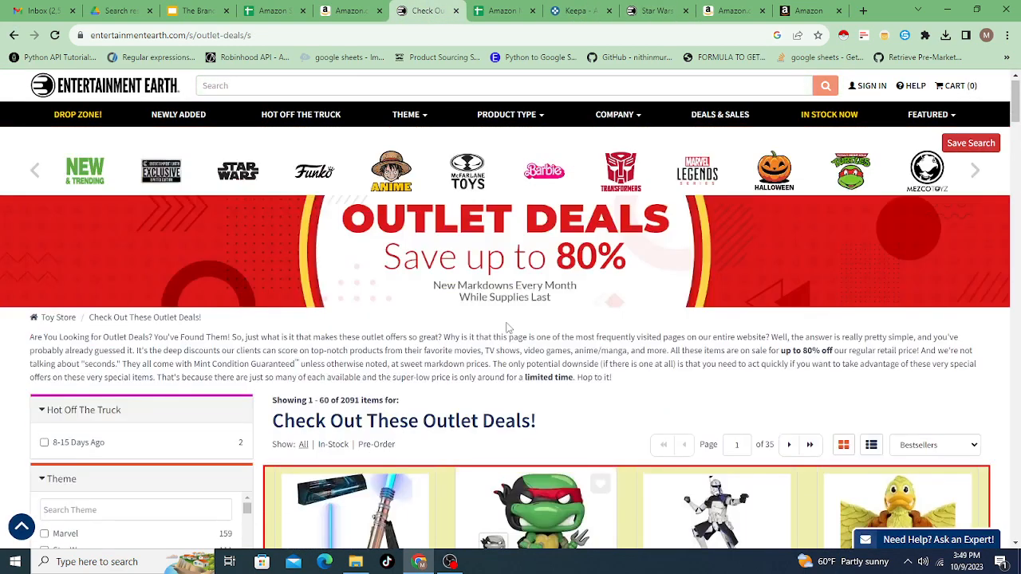
{"action": "scroll", "coordinate": [479, 323], "scroll_direction": "down", "scroll_amount": 2}
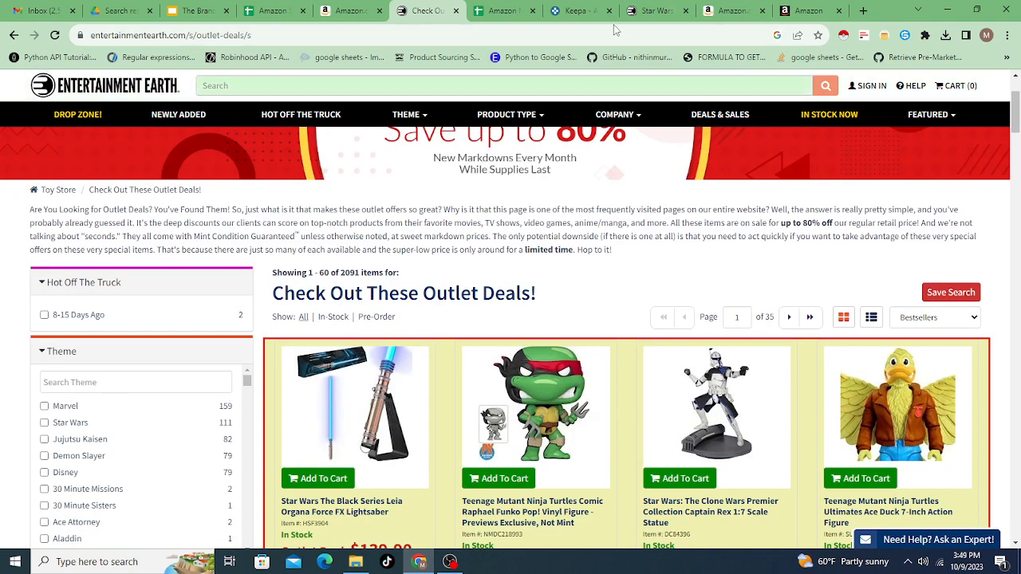
- Compare the Leia Organa Force FX lightsaber's Amazon listing with its Entertainment Earth page, and view Keepa's Product Viewer
{"action": "left_click", "coordinate": [719, 8]}
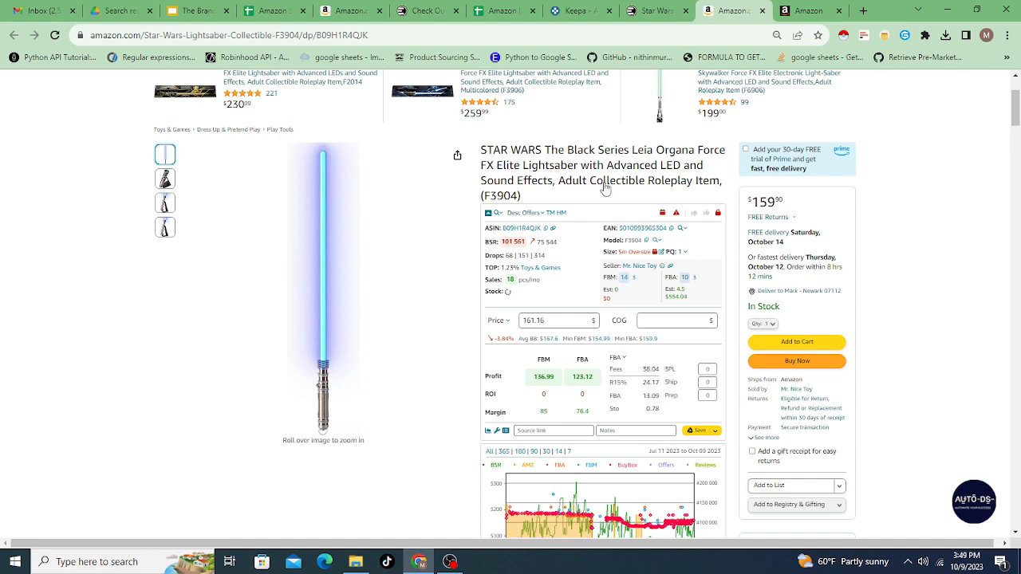
{"action": "left_click", "coordinate": [643, 11]}
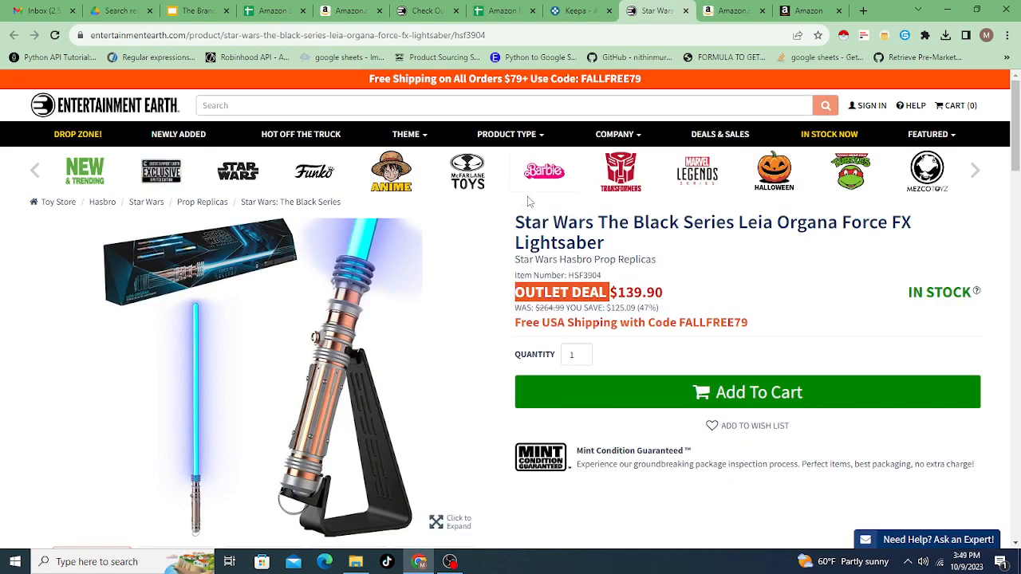
{"action": "left_click", "coordinate": [729, 11]}
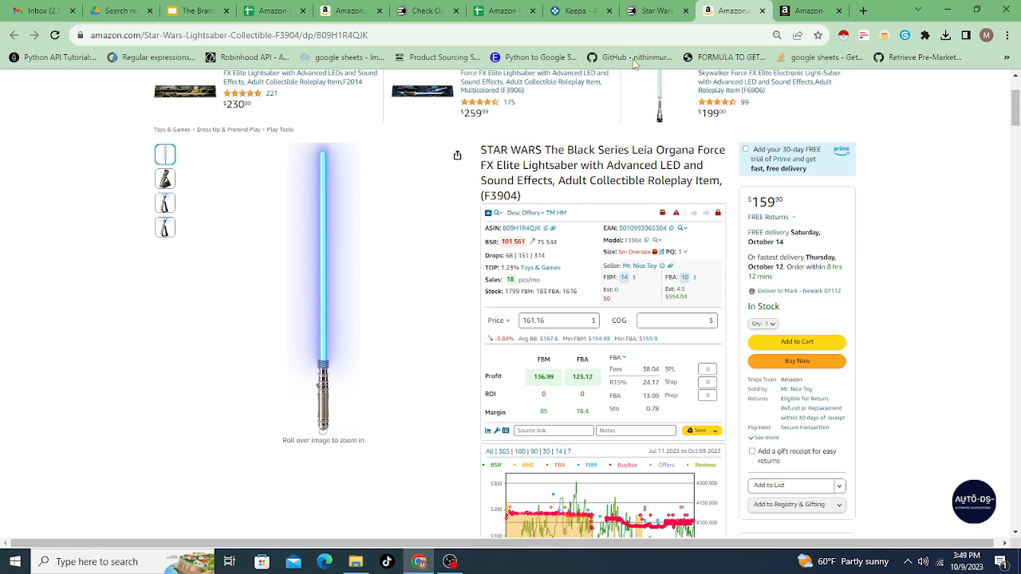
{"action": "left_click", "coordinate": [573, 11]}
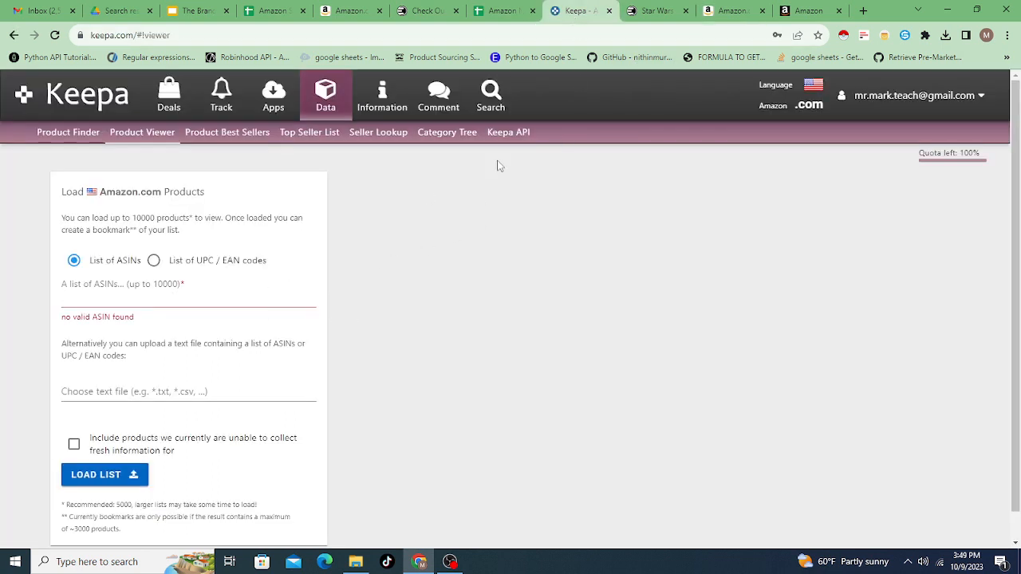
{"action": "left_click", "coordinate": [660, 11]}
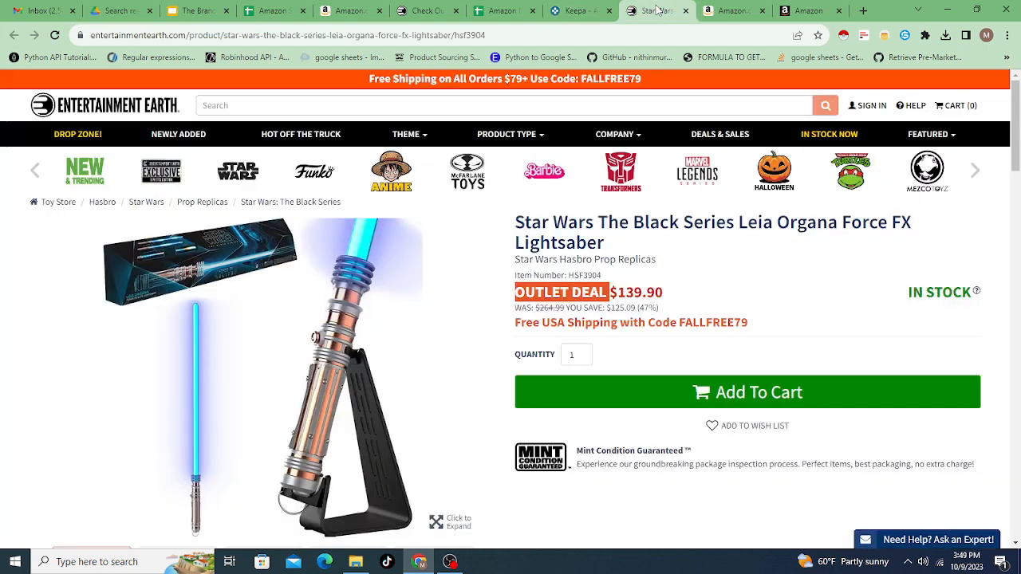
- In the Amazon Matcher spreadsheet, preview the lightsaber row's supplier and Amazon links and check its ASIN cell
{"action": "left_click", "coordinate": [502, 11]}
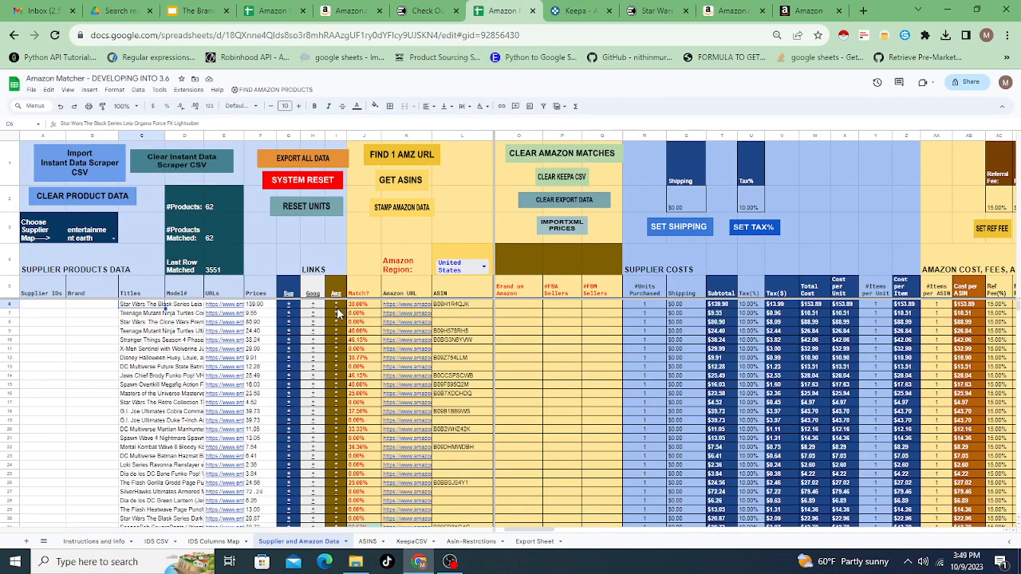
{"action": "left_click", "coordinate": [295, 306]}
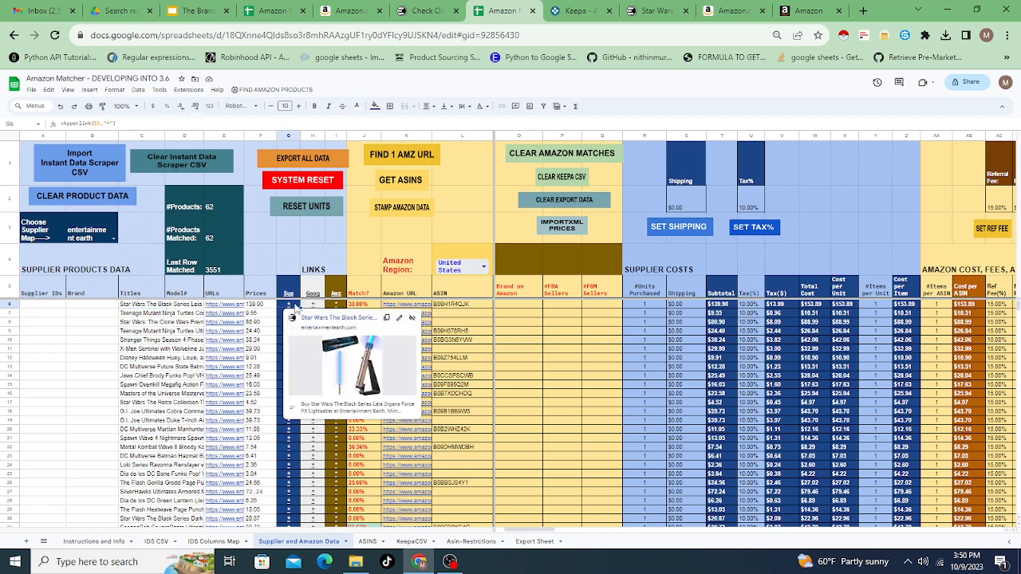
{"action": "left_click", "coordinate": [340, 306]}
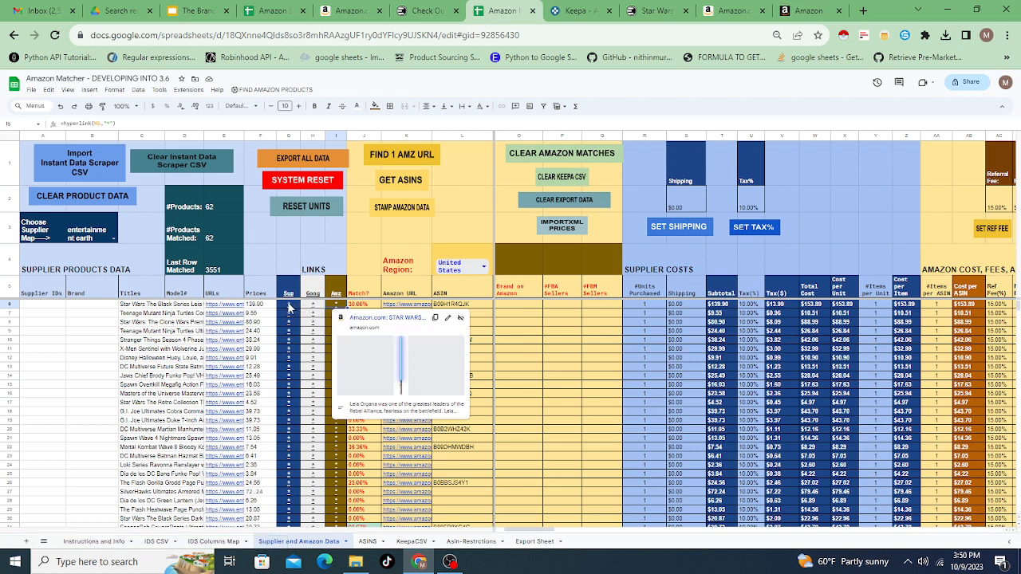
{"action": "left_click", "coordinate": [289, 308]}
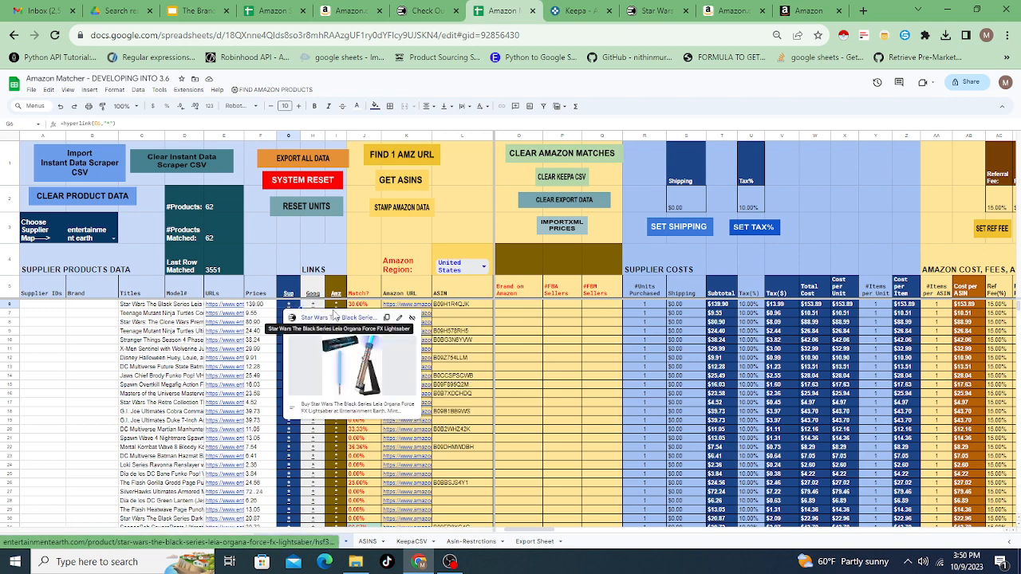
{"action": "left_click", "coordinate": [335, 306]}
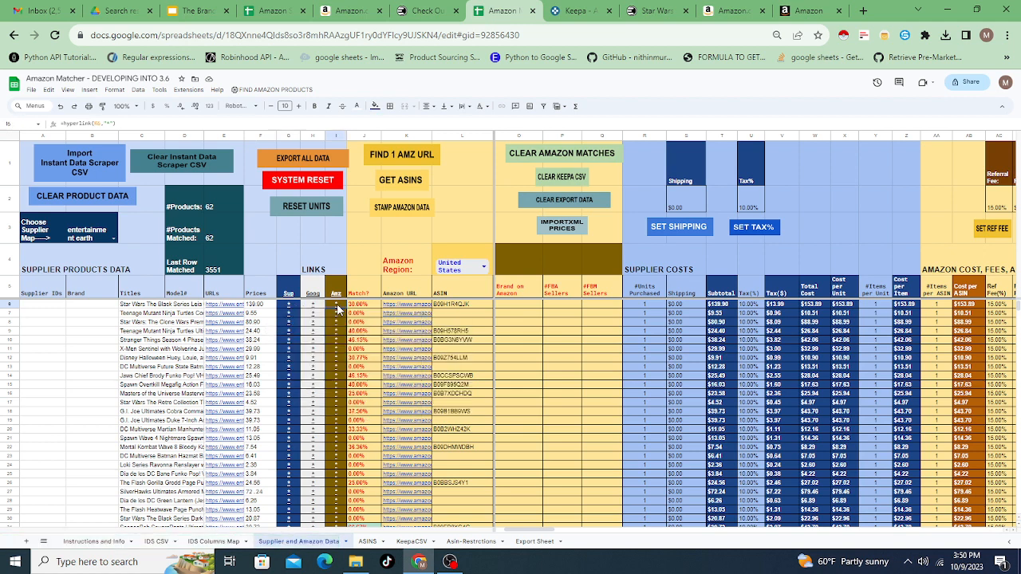
{"action": "left_click", "coordinate": [464, 307]}
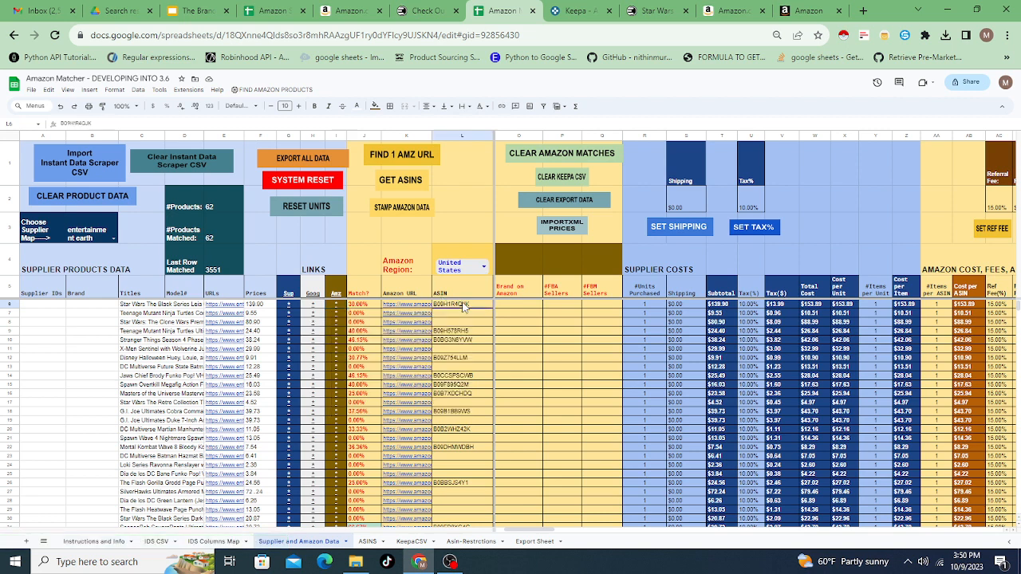
- Recheck the lightsaber's Amazon and supplier pages, and view the DeWalt product search in Seller Central
{"action": "left_click", "coordinate": [727, 8]}
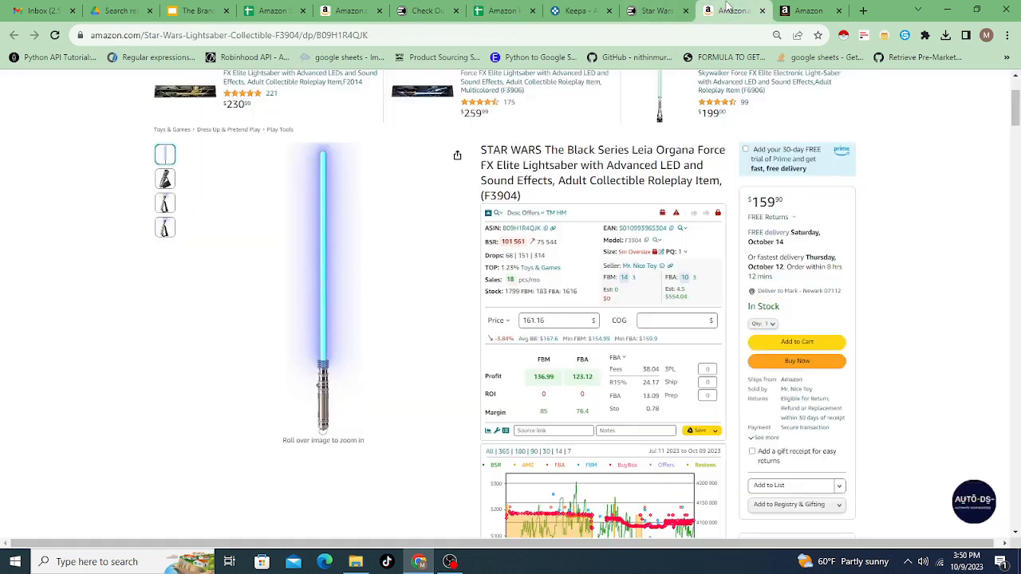
{"action": "left_click", "coordinate": [656, 10]}
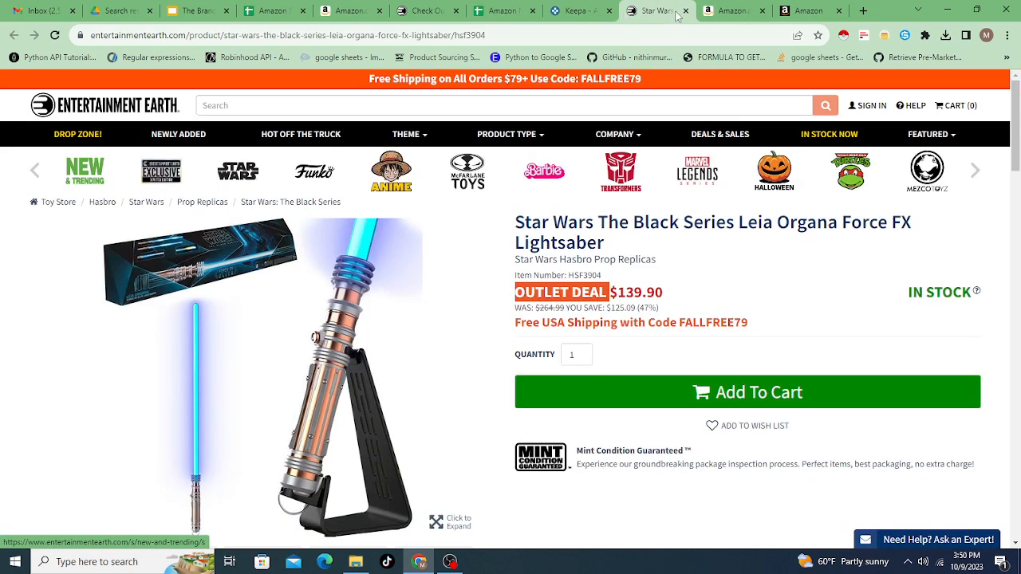
{"action": "left_click", "coordinate": [718, 11]}
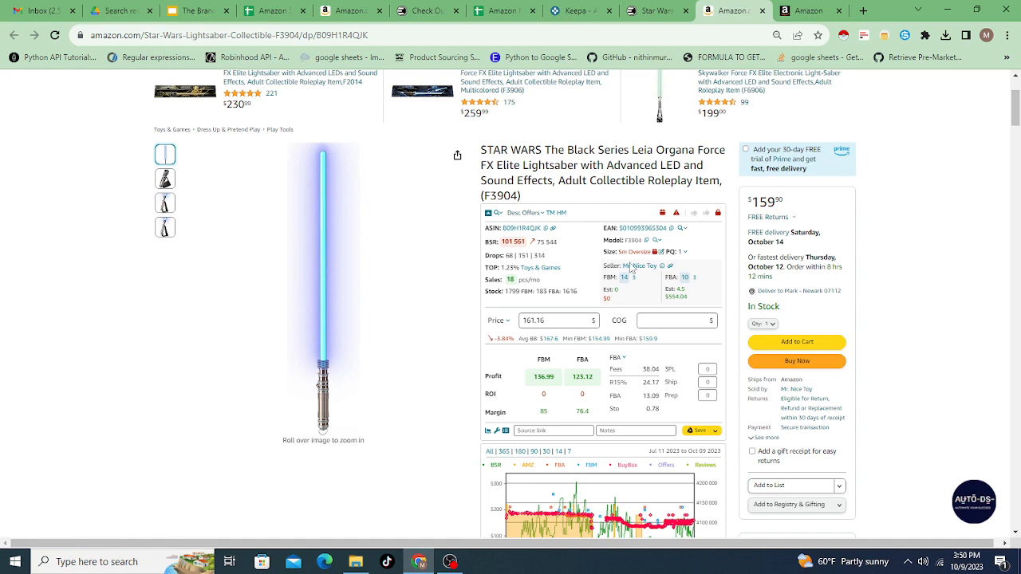
{"action": "left_click", "coordinate": [808, 10]}
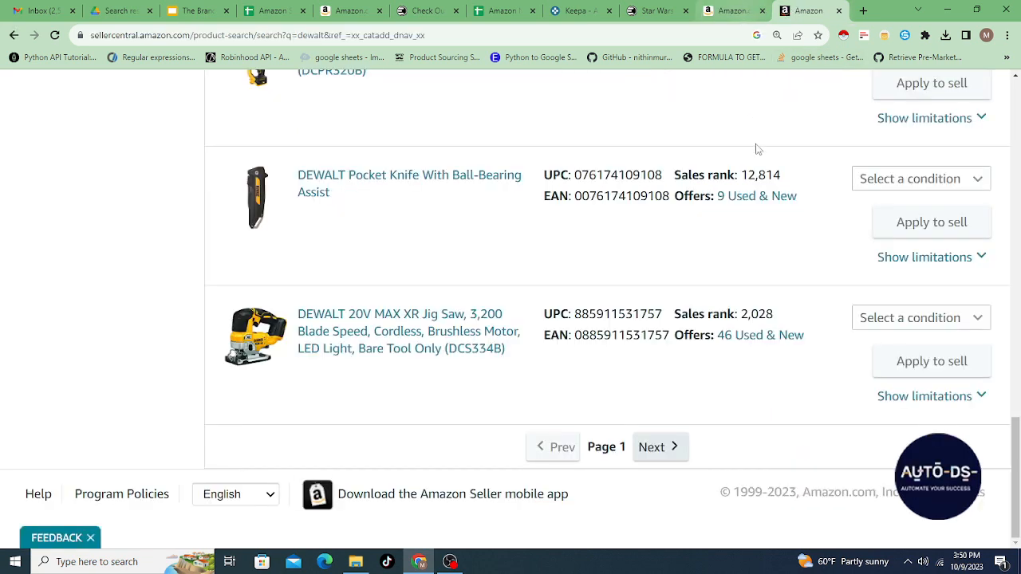
- On the lightsaber's Amazon listing, set the cost of goods (COG) in the profit calculator to 139
{"action": "left_click", "coordinate": [730, 12]}
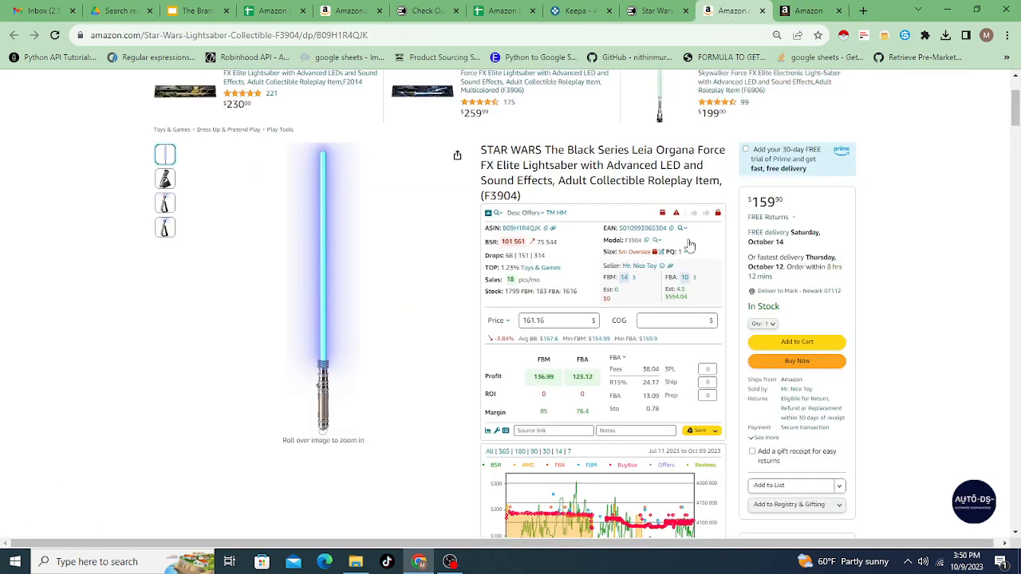
{"action": "left_click", "coordinate": [654, 319]}
{"action": "type", "text": "139"}
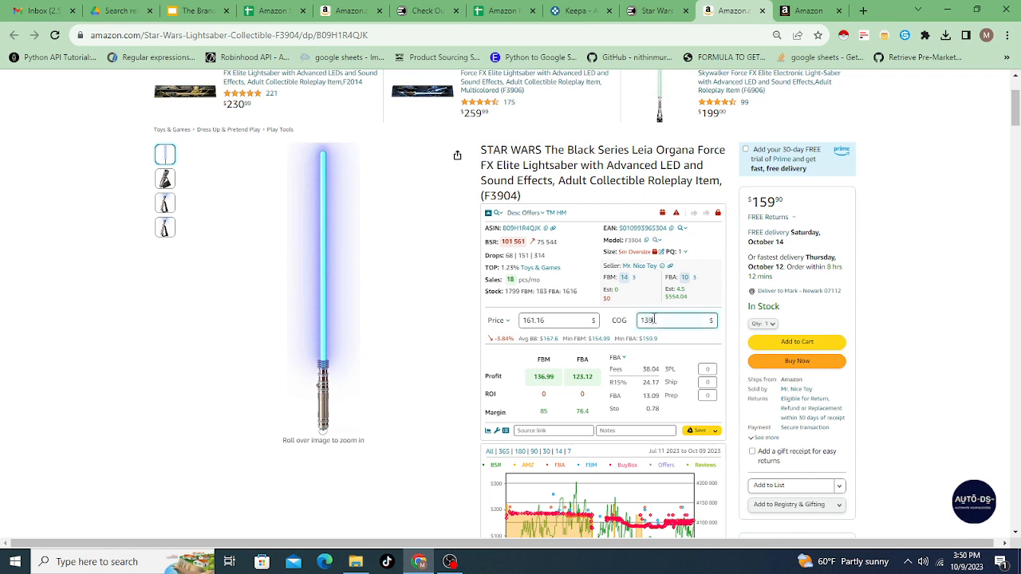
{"action": "left_click", "coordinate": [678, 343]}
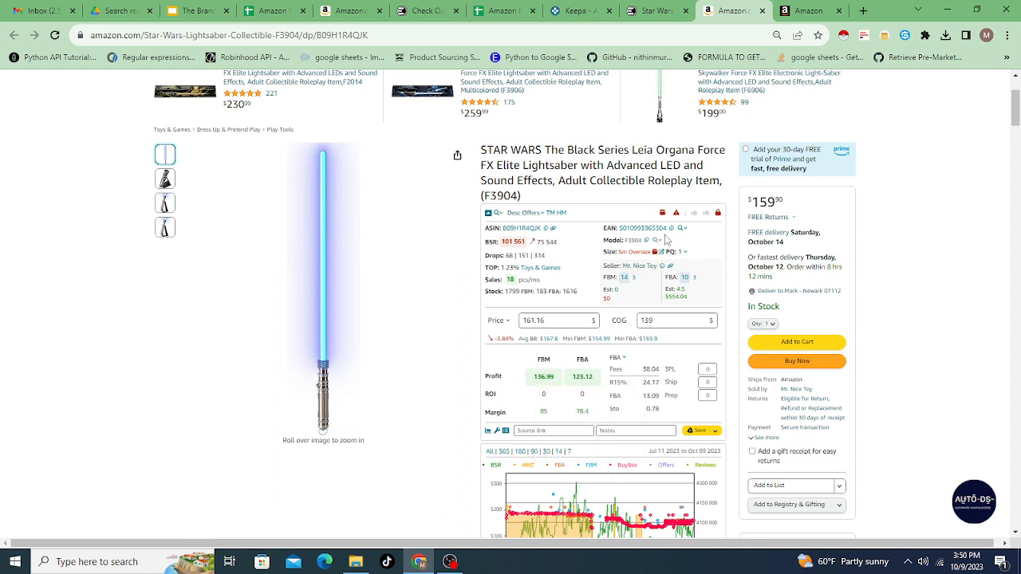
- Examine the listing's selling-approval indicator and alerts, and highlight the full product title
{"action": "mouse_move", "coordinate": [680, 220]}
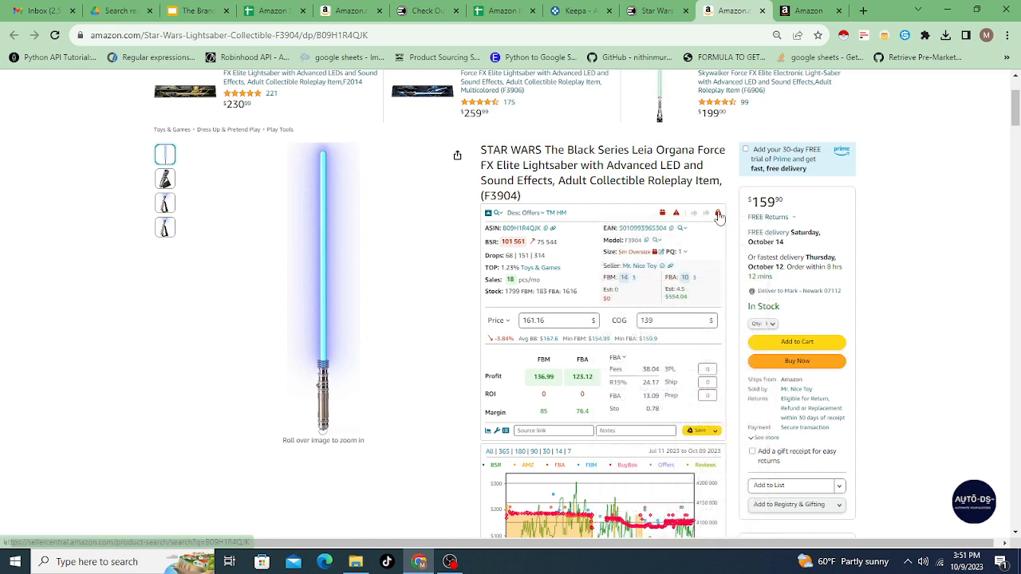
{"action": "mouse_move", "coordinate": [718, 216]}
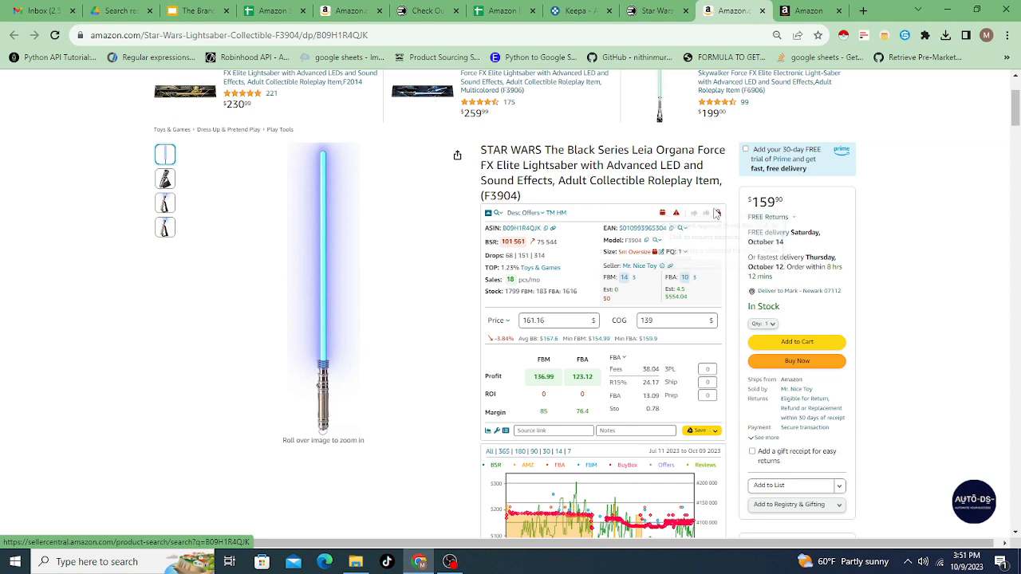
{"action": "scroll", "coordinate": [687, 175], "scroll_direction": "up", "scroll_amount": 2}
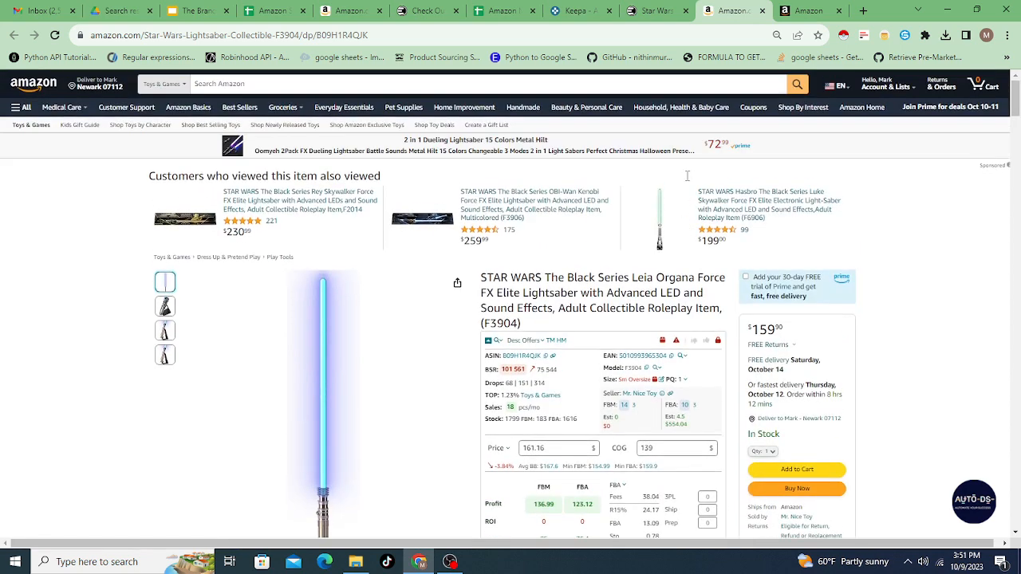
{"action": "scroll", "coordinate": [602, 223], "scroll_direction": "down", "scroll_amount": 1}
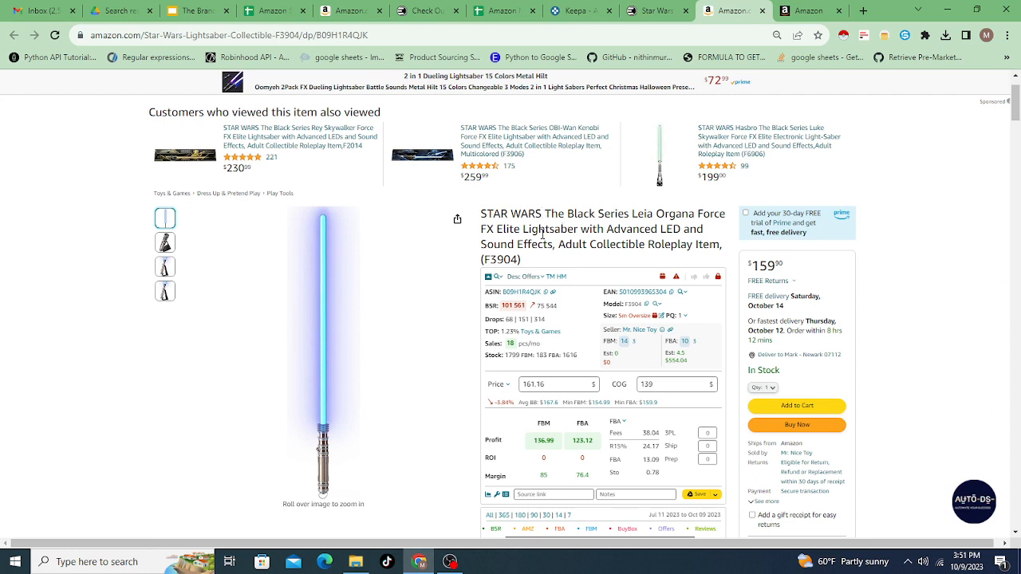
{"action": "left_click_drag", "start_coordinate": [531, 264], "coordinate": [474, 219]}
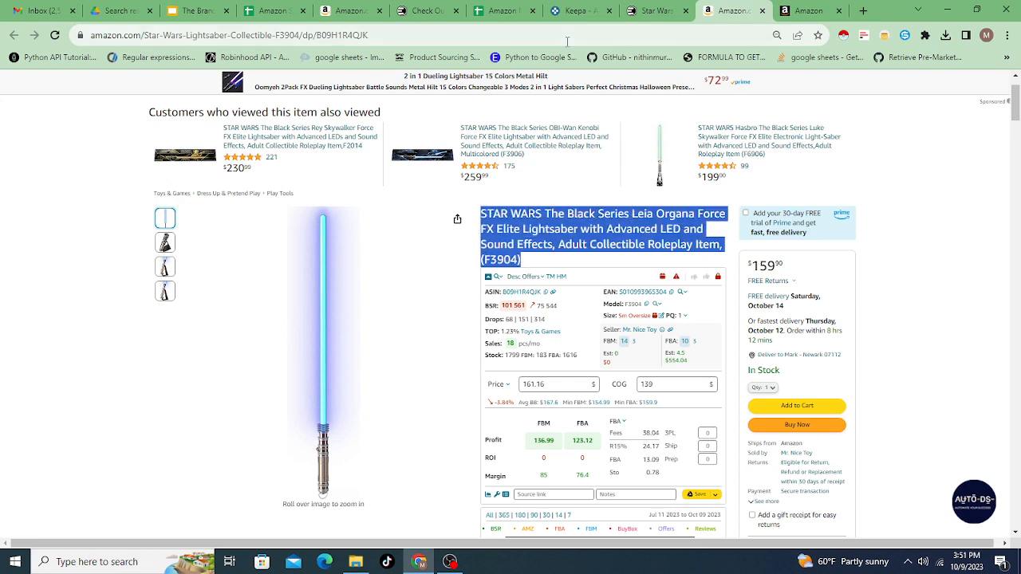
- In the Amazon Matcher spreadsheet, preview the supplier and Amazon links for the matched products in rows 9 and 10
{"action": "left_click", "coordinate": [497, 11]}
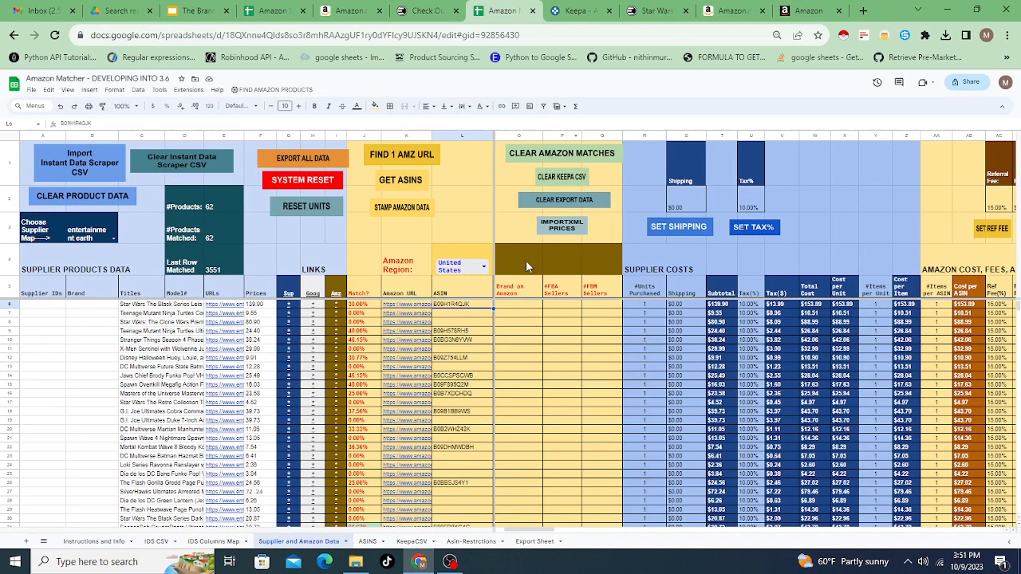
{"action": "left_click", "coordinate": [463, 331]}
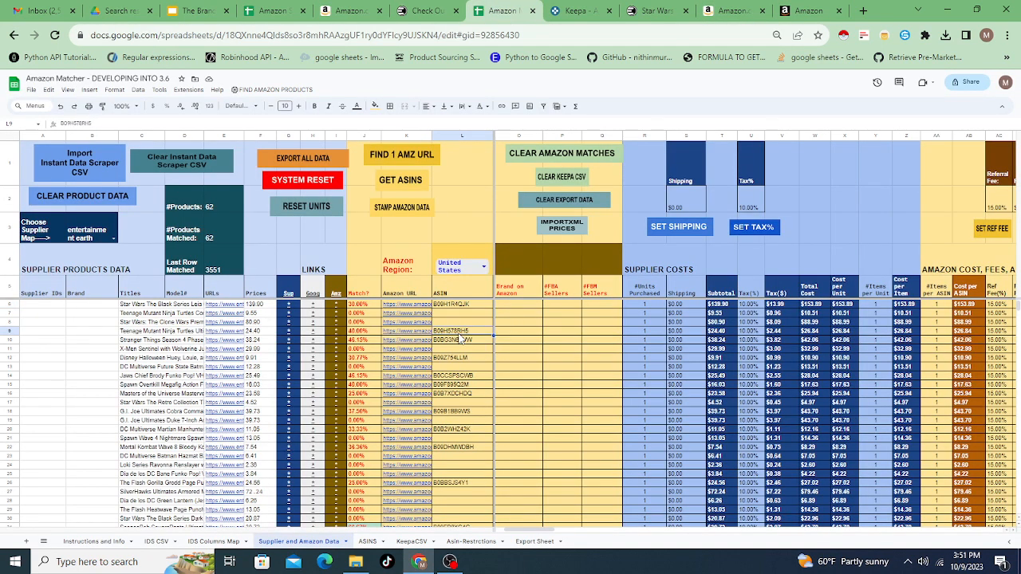
{"action": "left_click", "coordinate": [291, 331]}
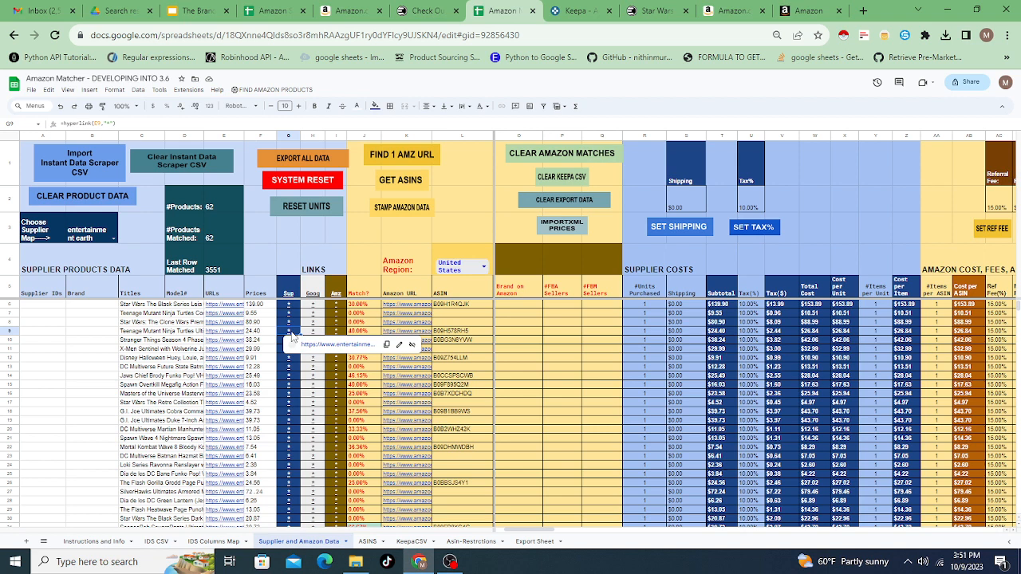
{"action": "left_click", "coordinate": [337, 331]}
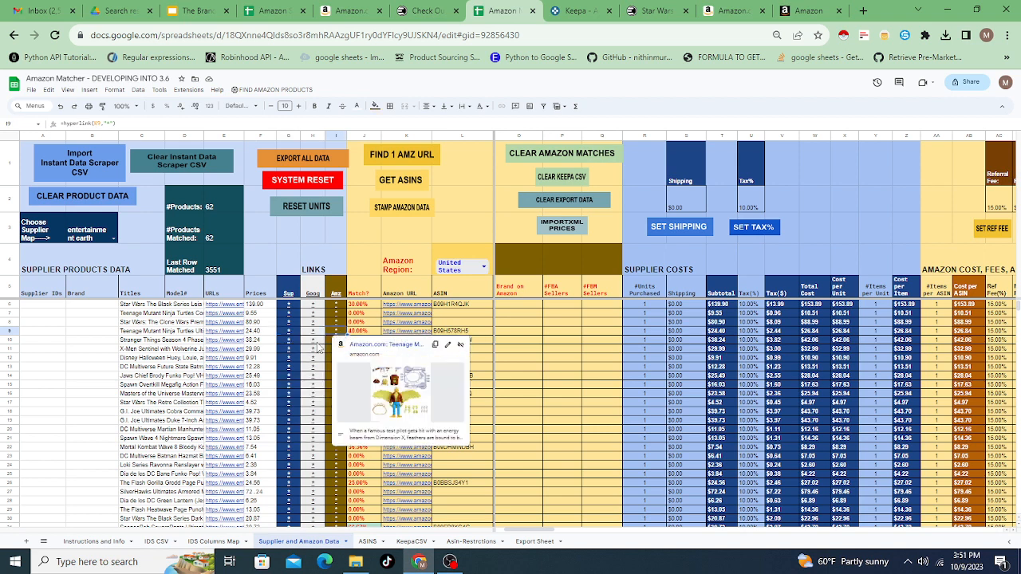
{"action": "left_click", "coordinate": [287, 340]}
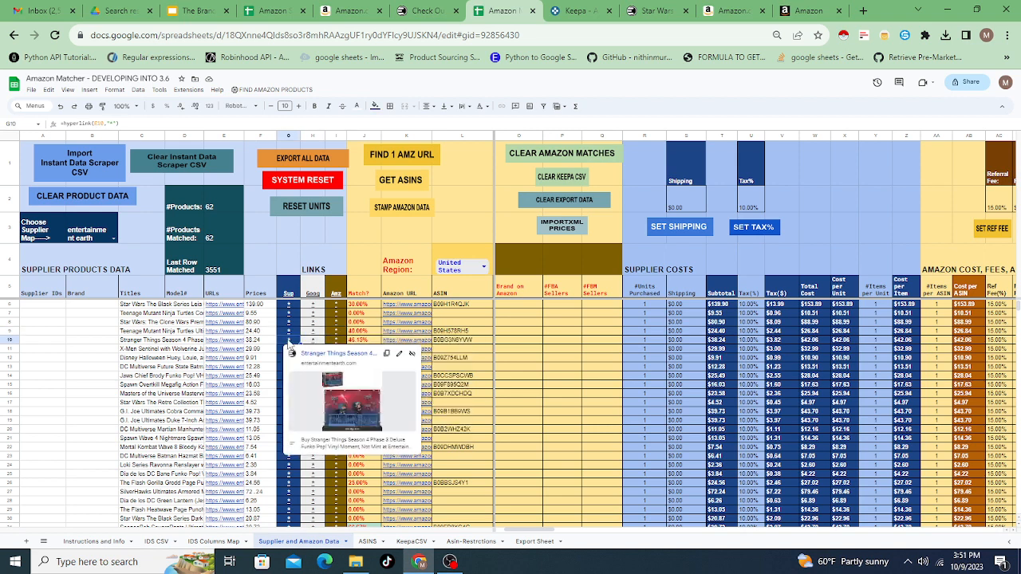
{"action": "left_click", "coordinate": [336, 347]}
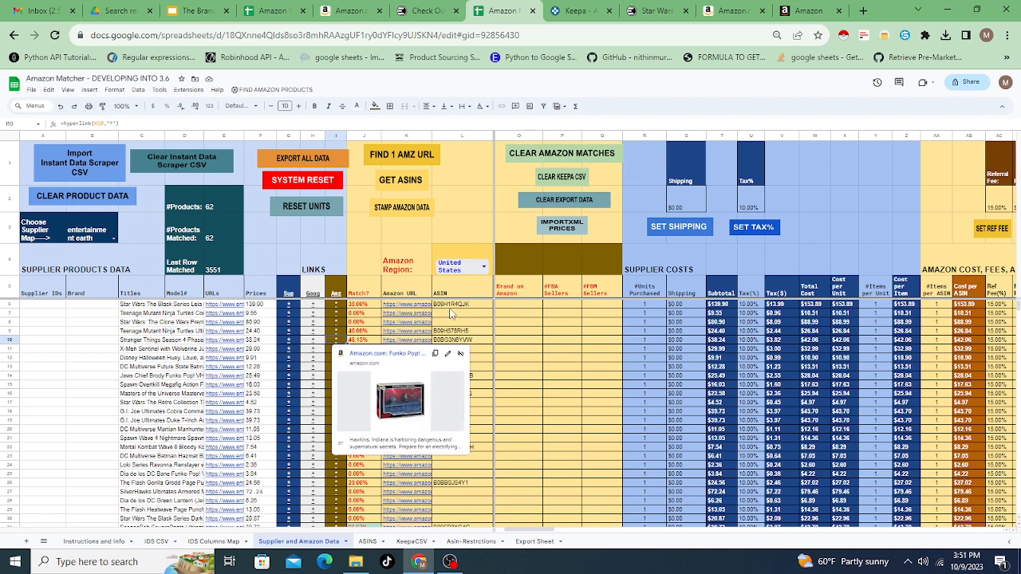
- Copy the ASIN column entries for all supplier products, cells L6 to L67
{"action": "left_click_drag", "start_coordinate": [453, 305], "coordinate": [457, 478]}
{"action": "scroll", "coordinate": [461, 429], "scroll_direction": "down", "scroll_amount": 1}
{"action": "scroll", "coordinate": [460, 435], "scroll_direction": "down", "scroll_amount": 3}
{"action": "scroll", "coordinate": [457, 479], "scroll_direction": "down", "scroll_amount": 2}
{"action": "scroll", "coordinate": [457, 483], "scroll_direction": "down", "scroll_amount": 12}
{"action": "mouse_move", "coordinate": [444, 431]}
{"action": "left_mouse_down"}
{"action": "mouse_move", "coordinate": [454, 388]}
{"action": "mouse_move", "coordinate": [454, 421]}
{"action": "left_mouse_up"}
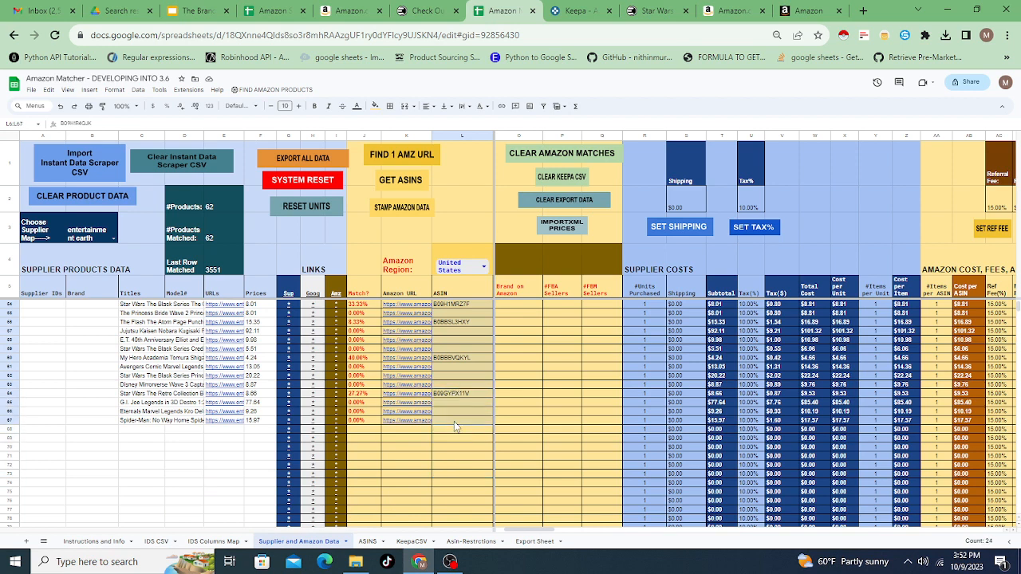
{"action": "right_click", "coordinate": [449, 320]}
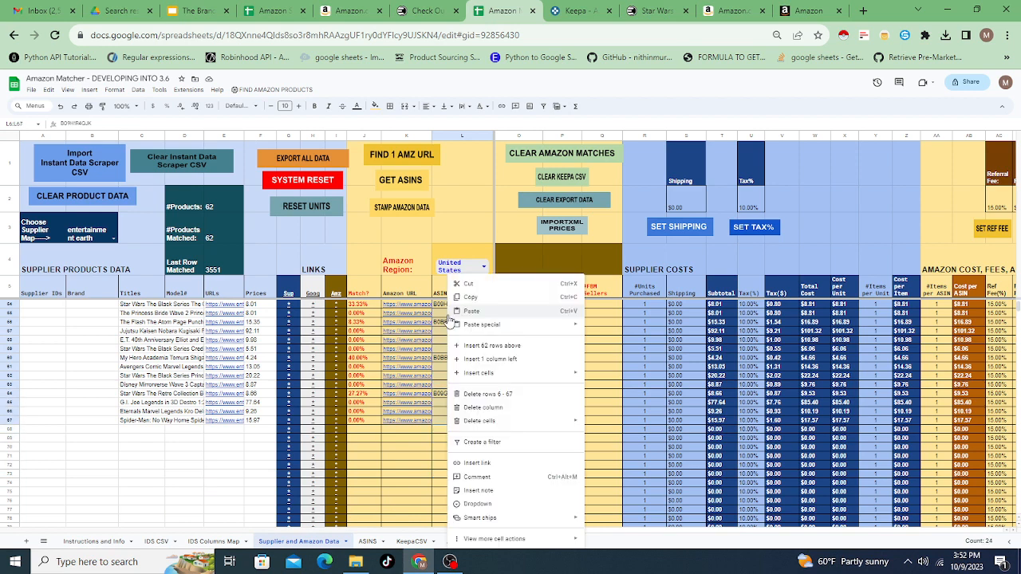
{"action": "left_click", "coordinate": [469, 297]}
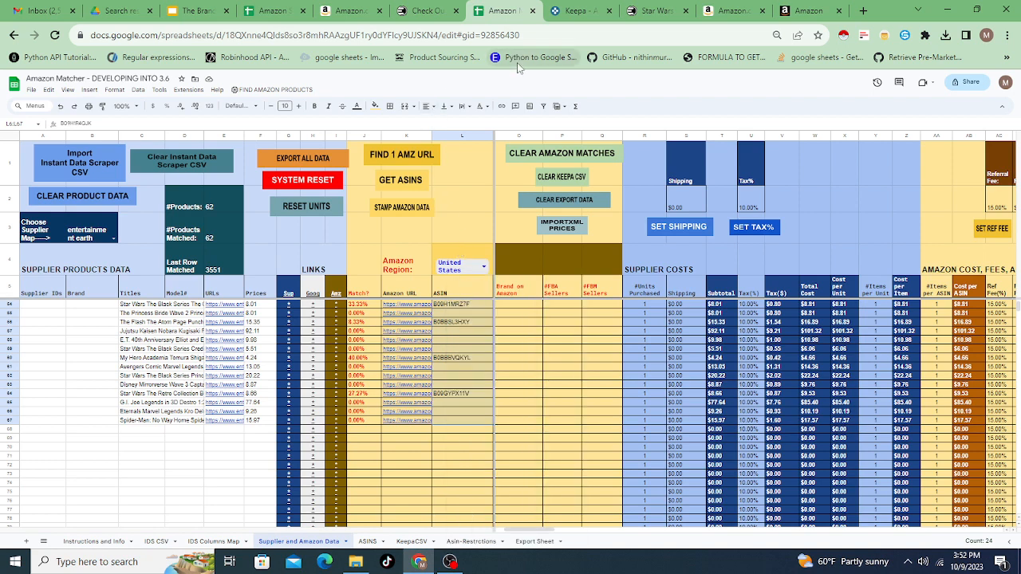
- In Keepa's Product Viewer, load the copied ASIN list, including products that Keepa cannot currently collect fresh information for
{"action": "left_click", "coordinate": [574, 11]}
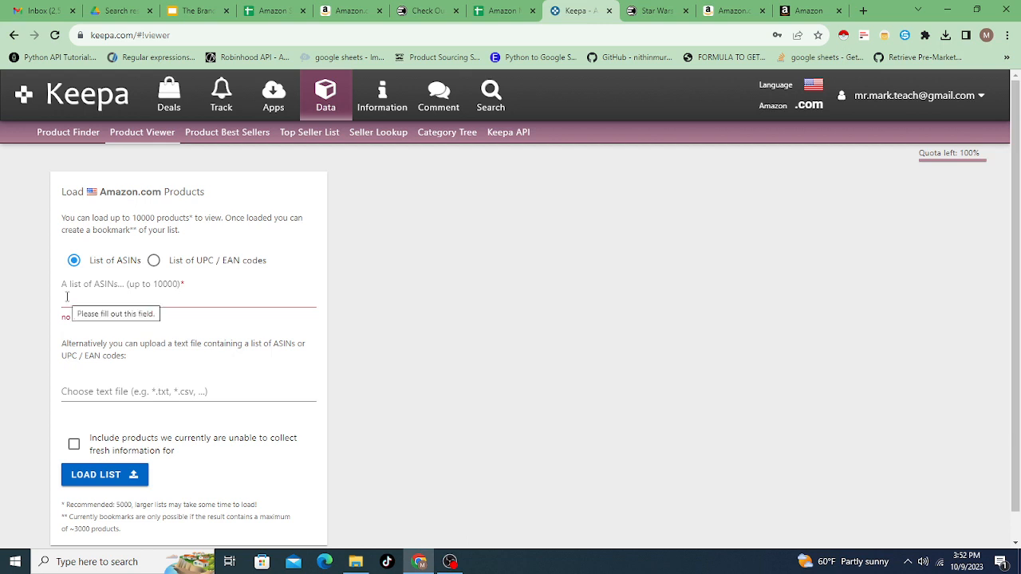
{"action": "right_click", "coordinate": [67, 298]}
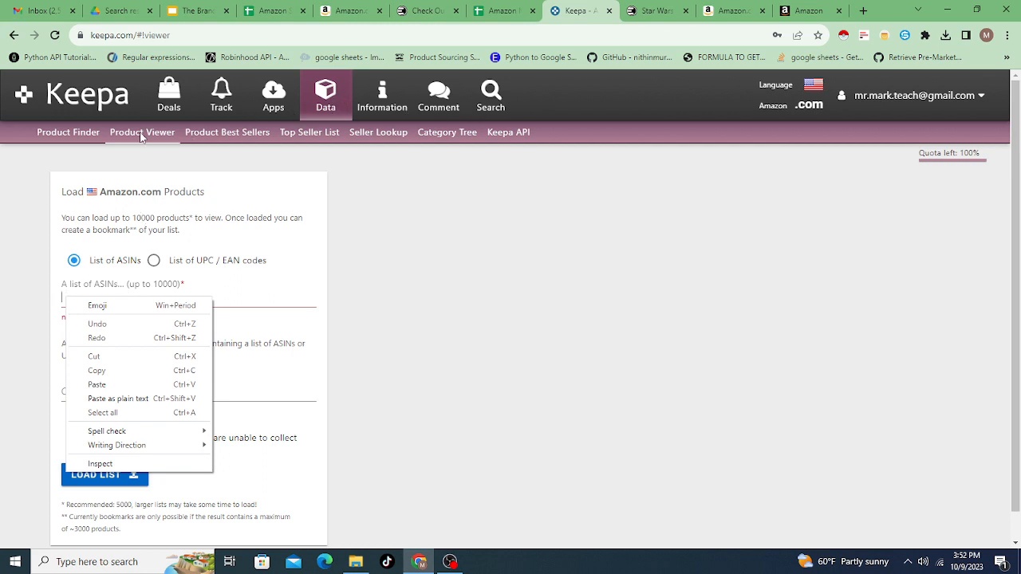
{"action": "left_click", "coordinate": [223, 303]}
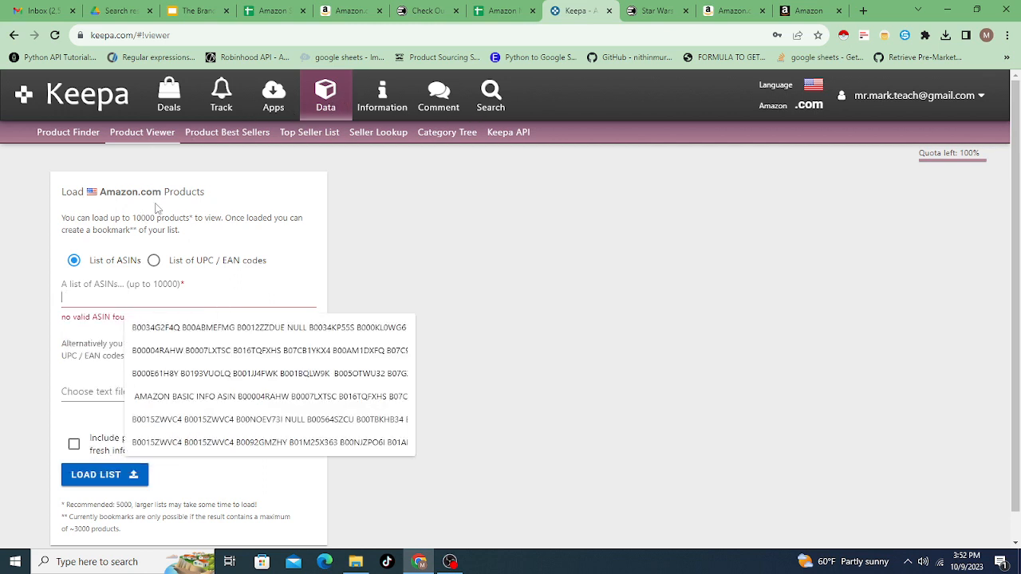
{"action": "right_click", "coordinate": [80, 297]}
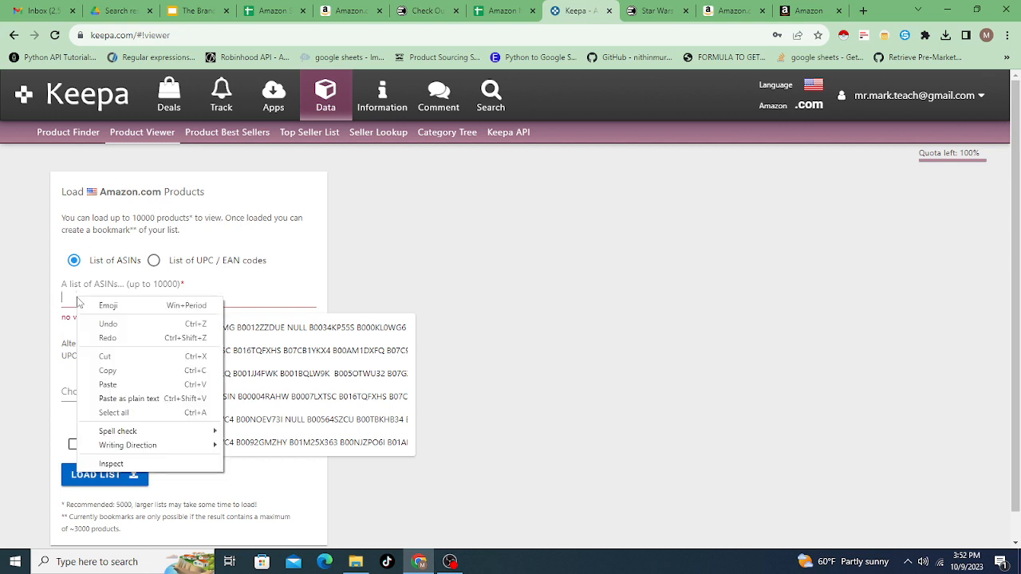
{"action": "left_click", "coordinate": [108, 381]}
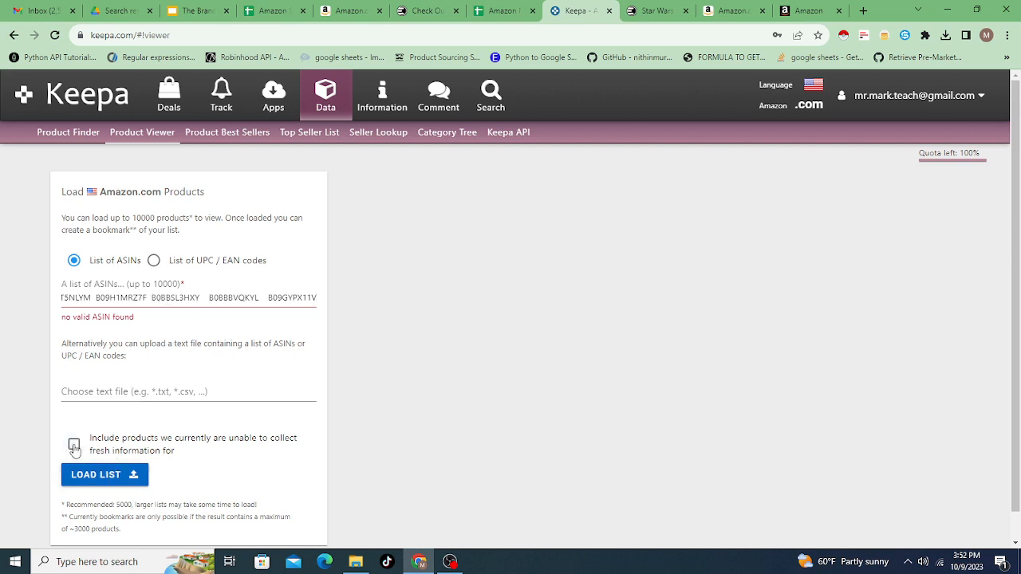
{"action": "left_click", "coordinate": [73, 445]}
{"action": "left_click", "coordinate": [103, 475]}
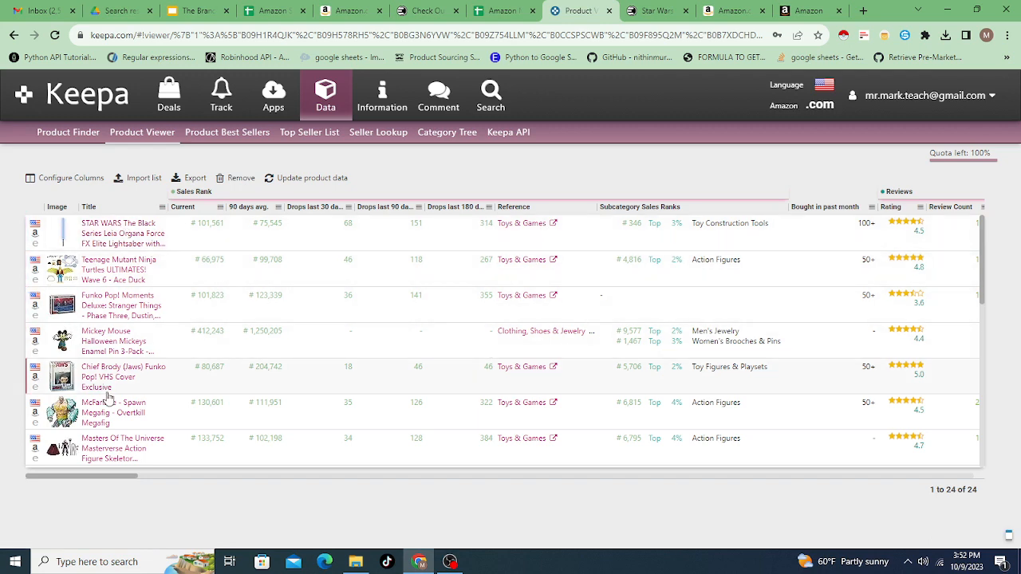
- Look through the loaded products and export all active columns of the table in CSV format
{"action": "scroll", "coordinate": [106, 370], "scroll_direction": "down", "scroll_amount": 3}
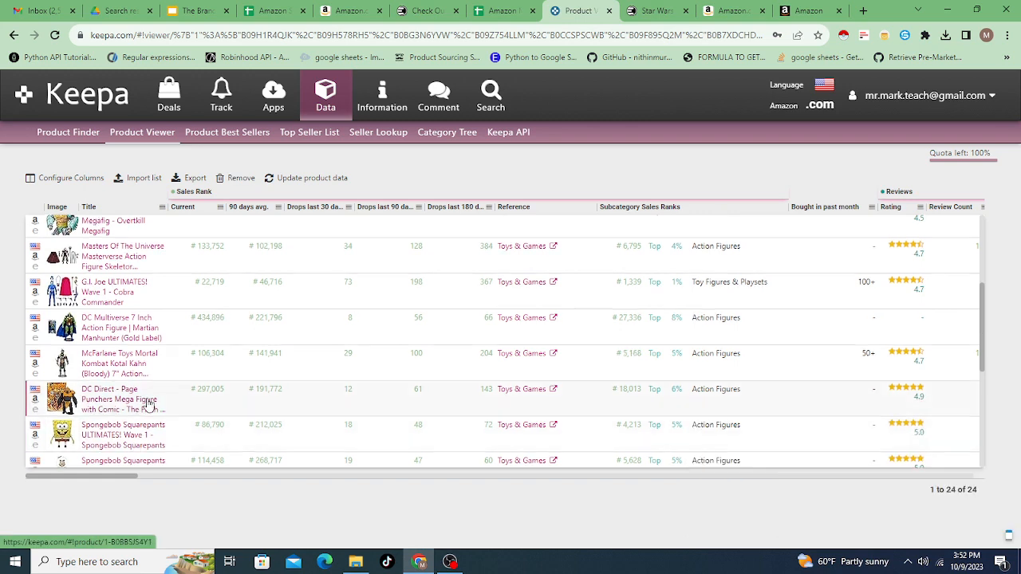
{"action": "scroll", "coordinate": [146, 447], "scroll_direction": "down", "scroll_amount": 1}
{"action": "scroll", "coordinate": [152, 403], "scroll_direction": "up", "scroll_amount": 5}
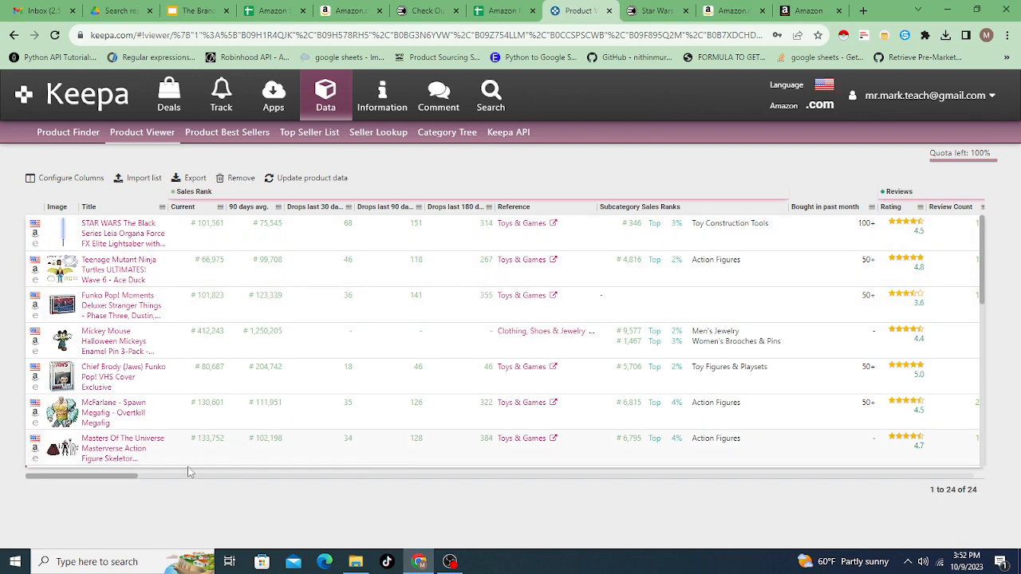
{"action": "left_click_drag", "start_coordinate": [138, 477], "coordinate": [42, 479]}
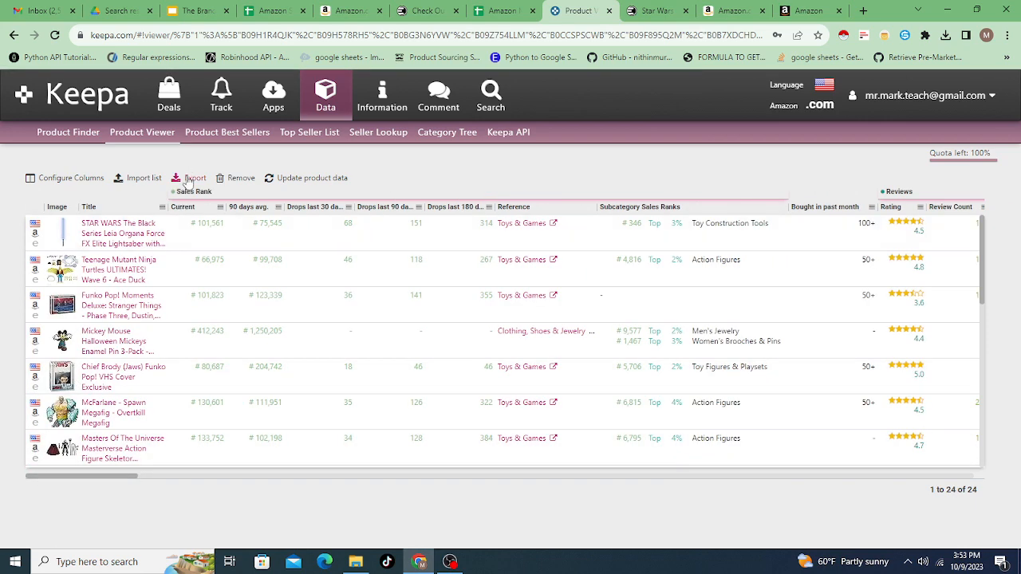
{"action": "left_click", "coordinate": [190, 179]}
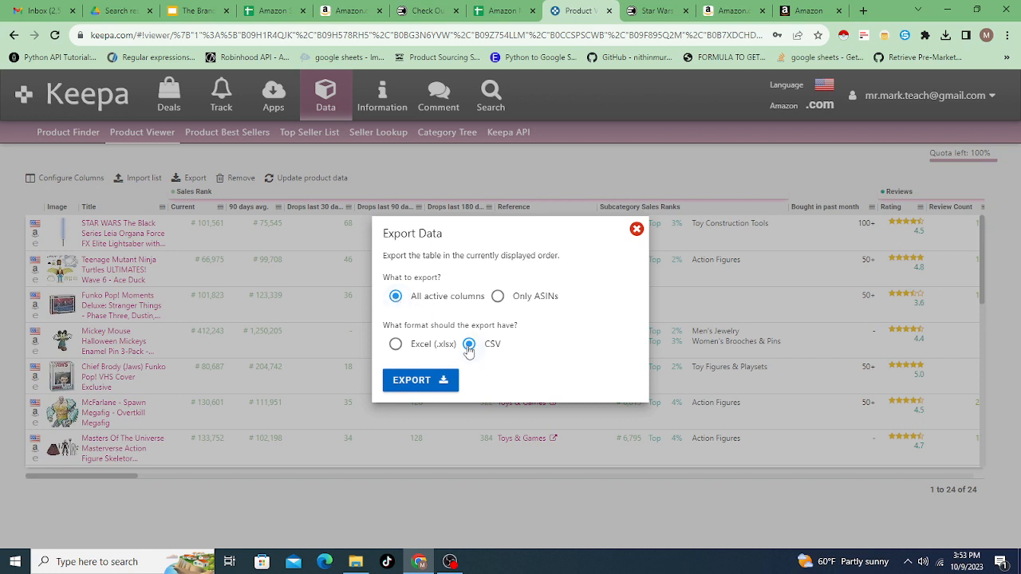
{"action": "left_click", "coordinate": [445, 380]}
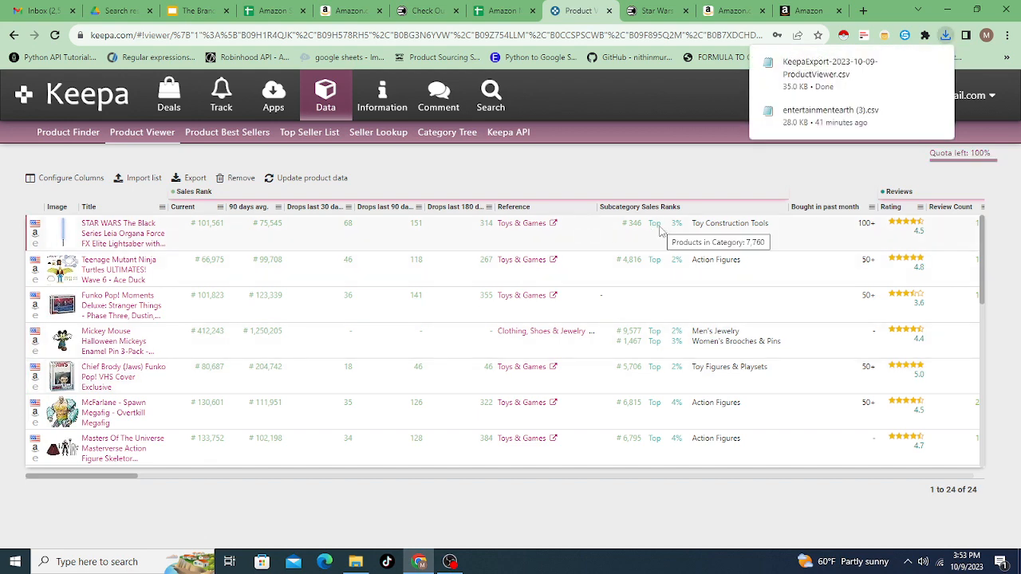
- In the Amazon Matcher spreadsheet's KeepaCSV sheet, start a file import and upload KeepaExport-2023-10-09-ProductViewer.csv from Downloads
{"action": "left_click", "coordinate": [502, 10]}
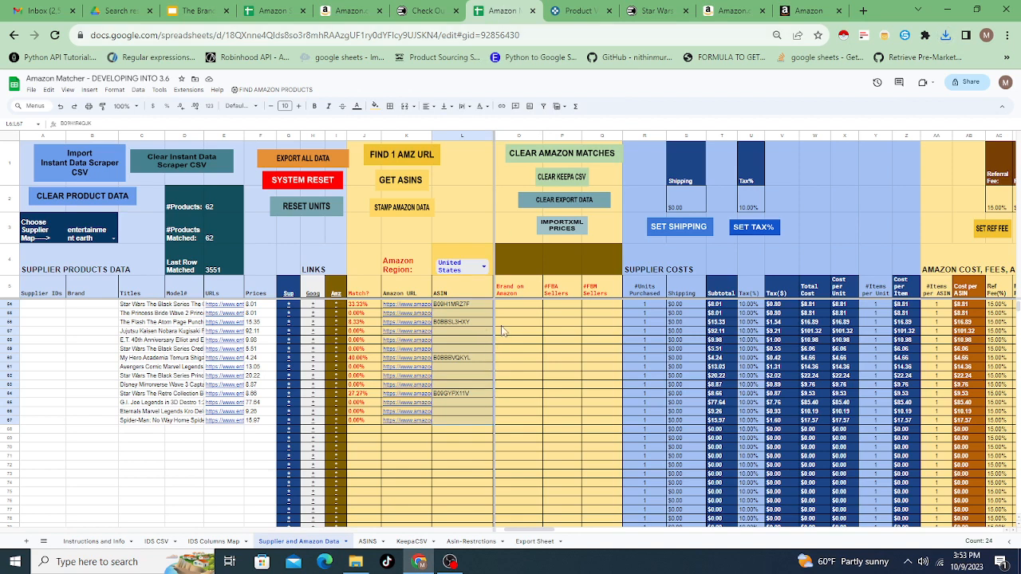
{"action": "left_click", "coordinate": [452, 422]}
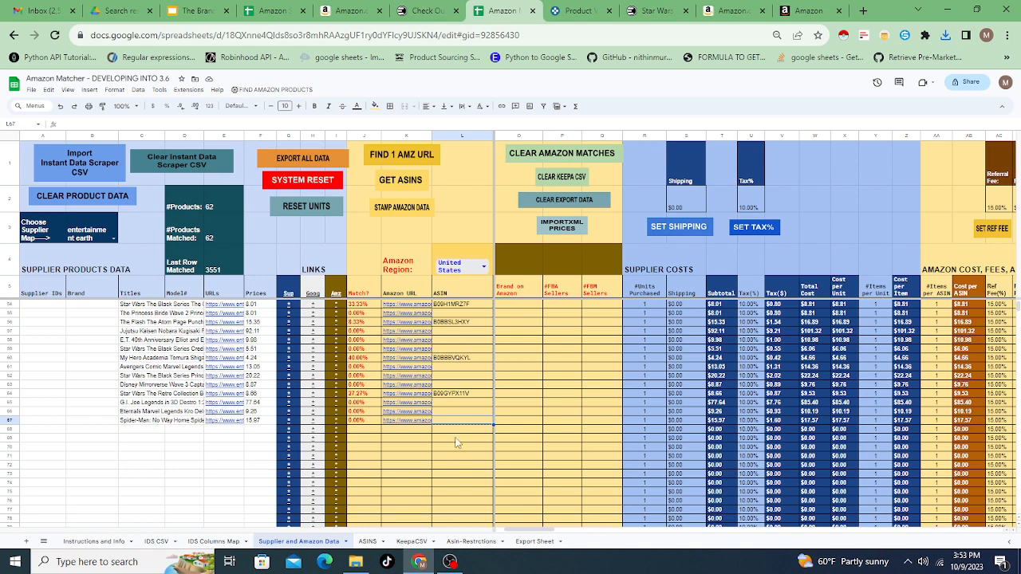
{"action": "mouse_move", "coordinate": [400, 410]}
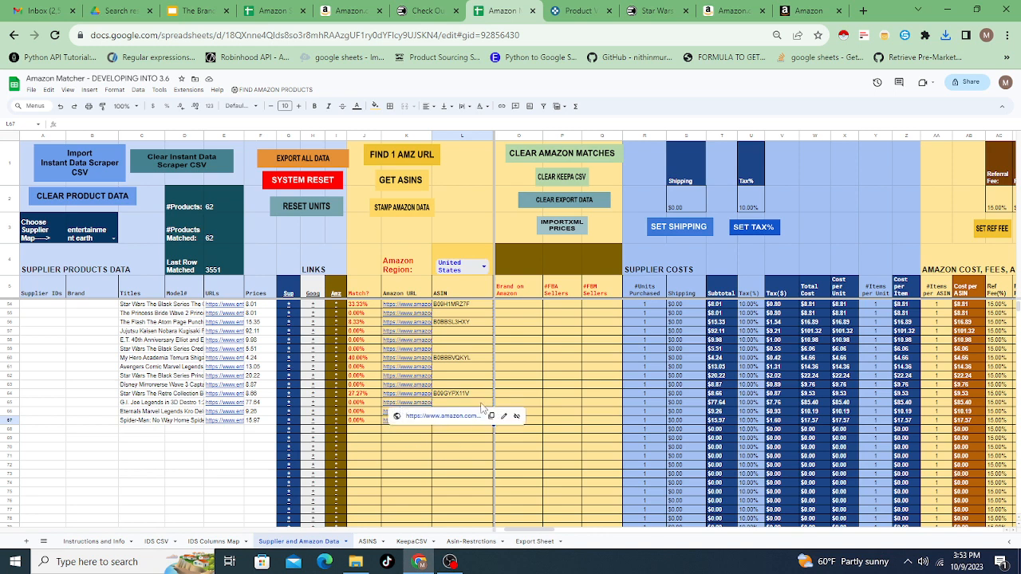
{"action": "left_click", "coordinate": [408, 542]}
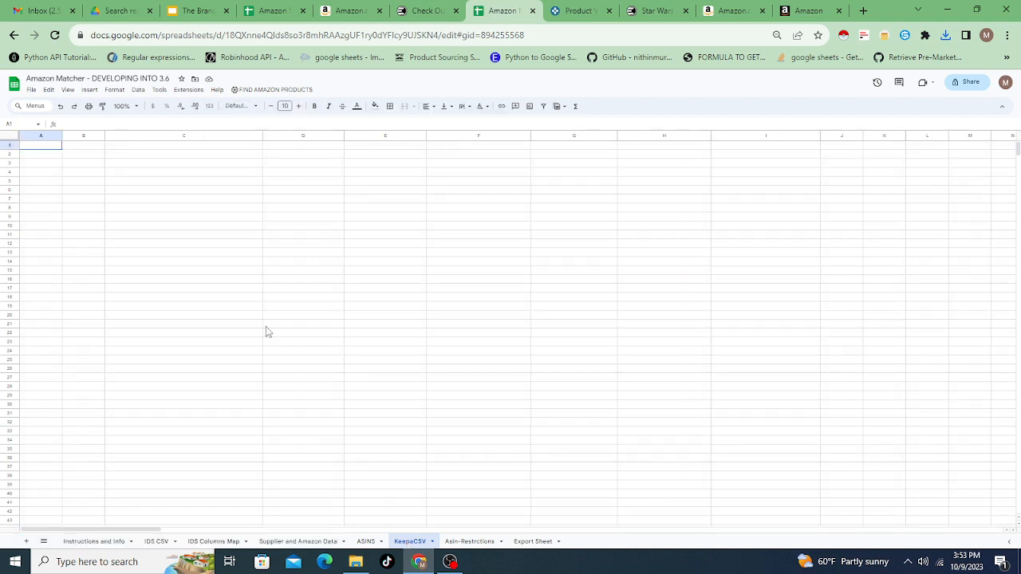
{"action": "left_click", "coordinate": [32, 90]}
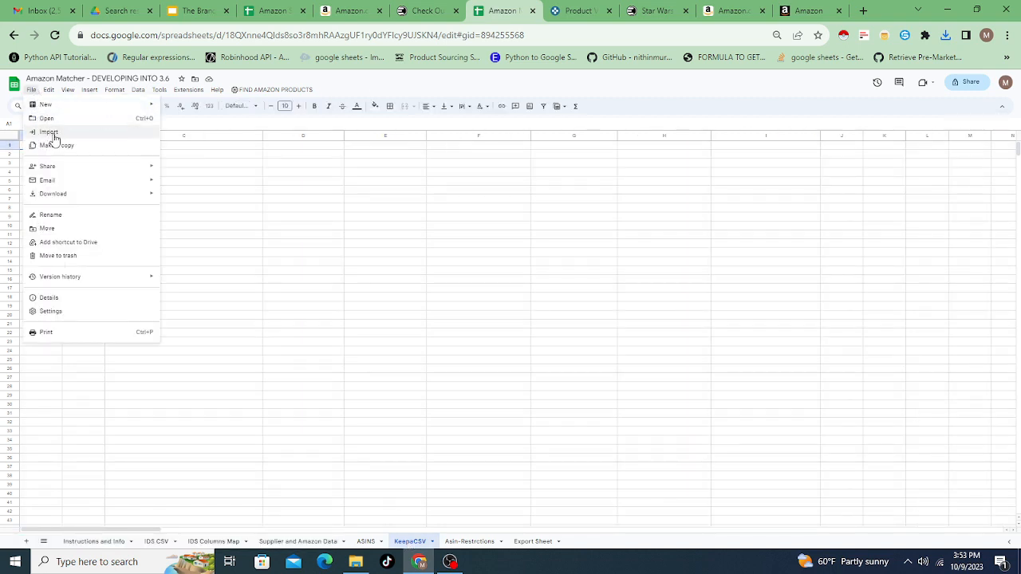
{"action": "left_click", "coordinate": [50, 133]}
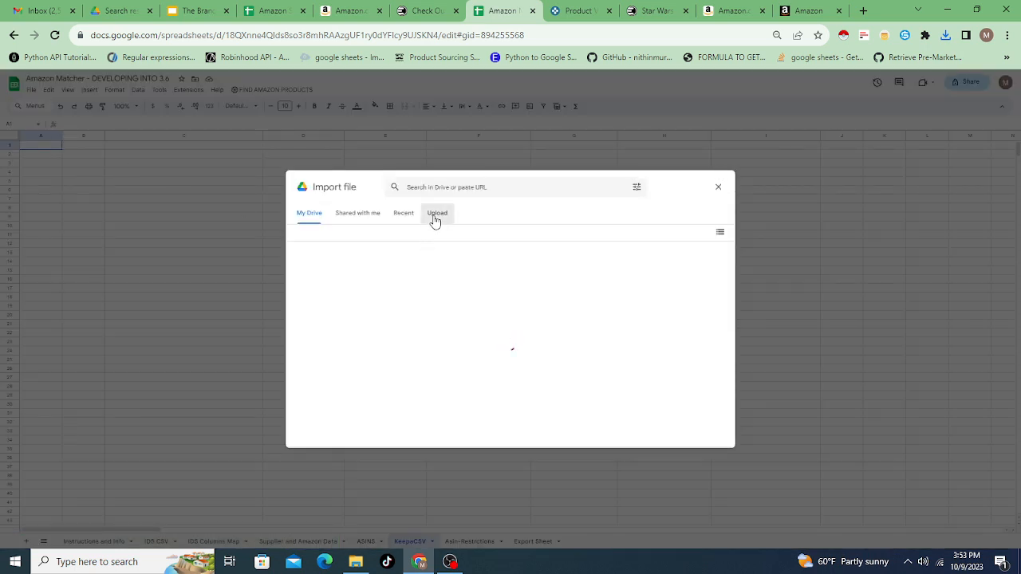
{"action": "left_click", "coordinate": [437, 218]}
{"action": "left_click", "coordinate": [502, 365]}
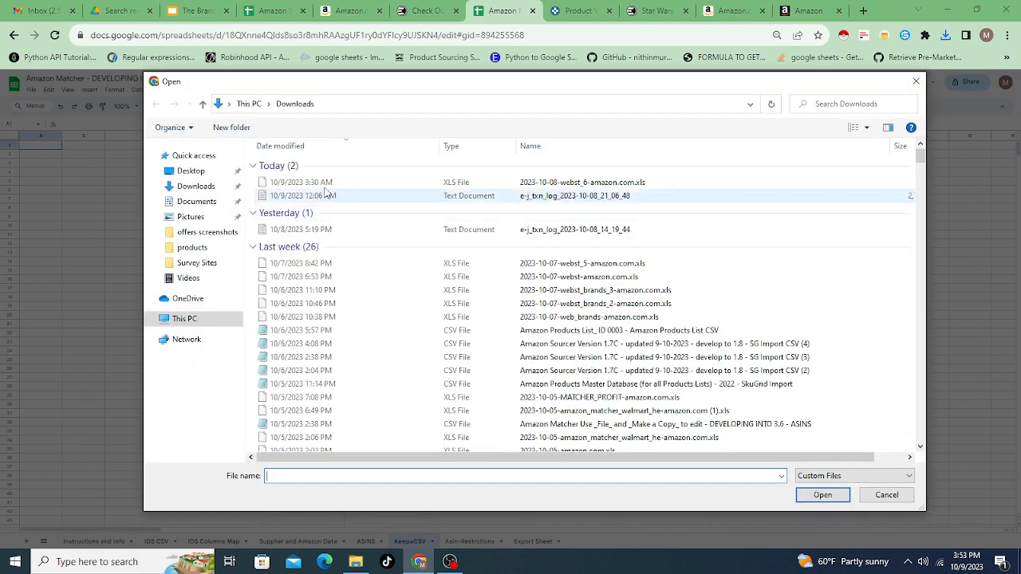
{"action": "left_click", "coordinate": [325, 184]}
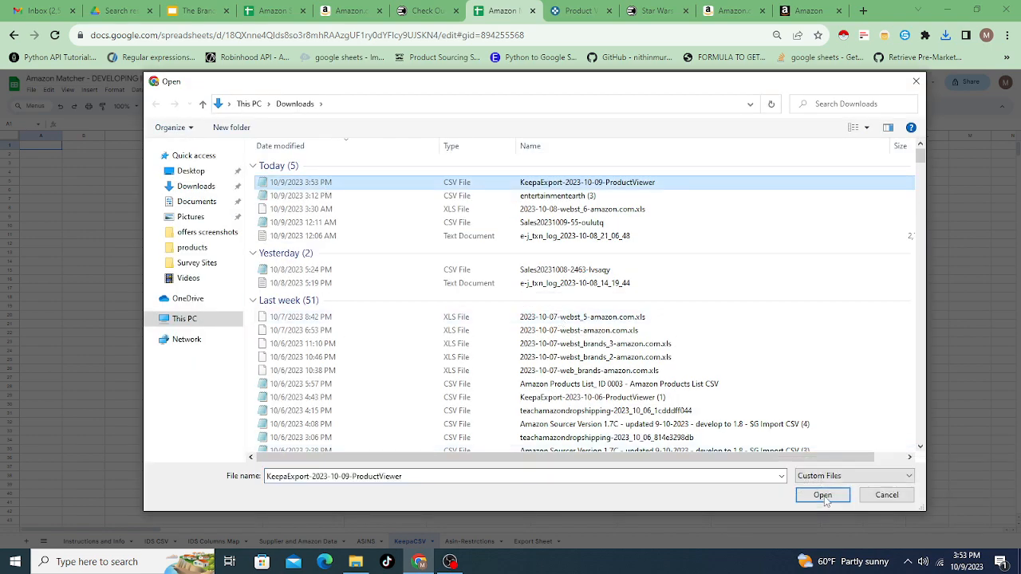
{"action": "left_click", "coordinate": [821, 495]}
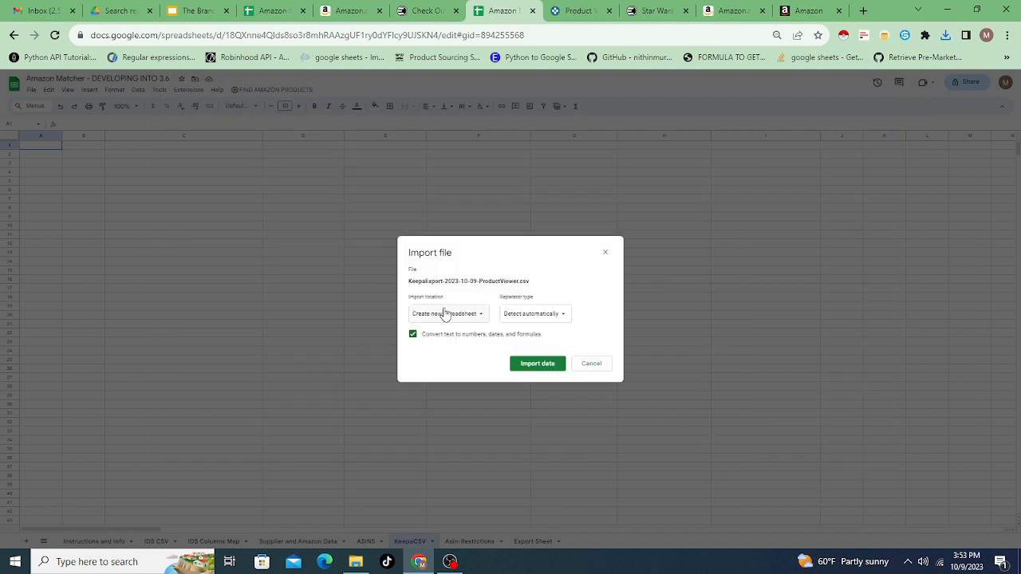
- Set the import location to replace the current sheet and import the Keepa data
{"action": "left_click", "coordinate": [477, 314]}
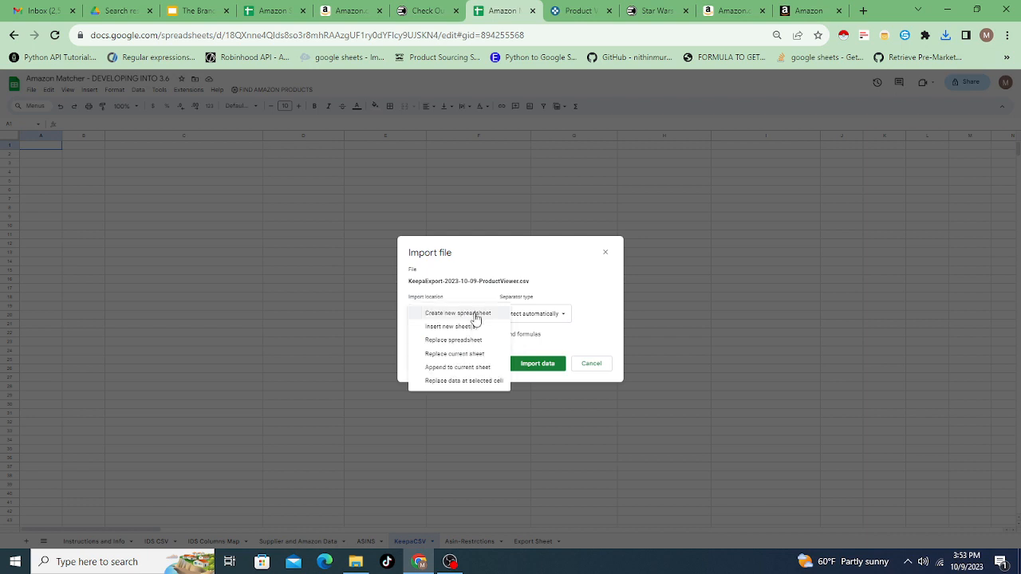
{"action": "left_click", "coordinate": [474, 354]}
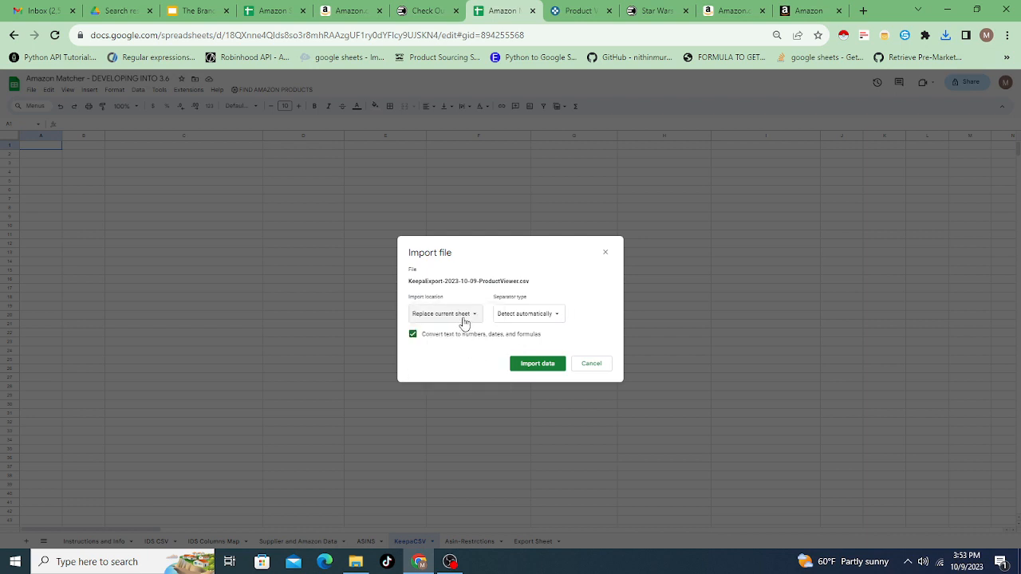
{"action": "left_click", "coordinate": [535, 366]}
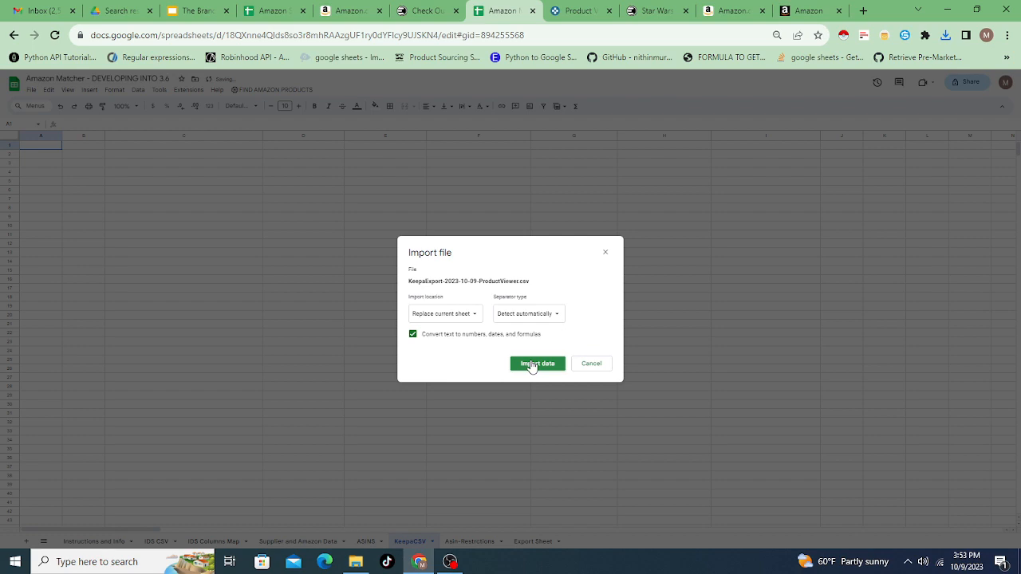
{"action": "left_click", "coordinate": [528, 369]}
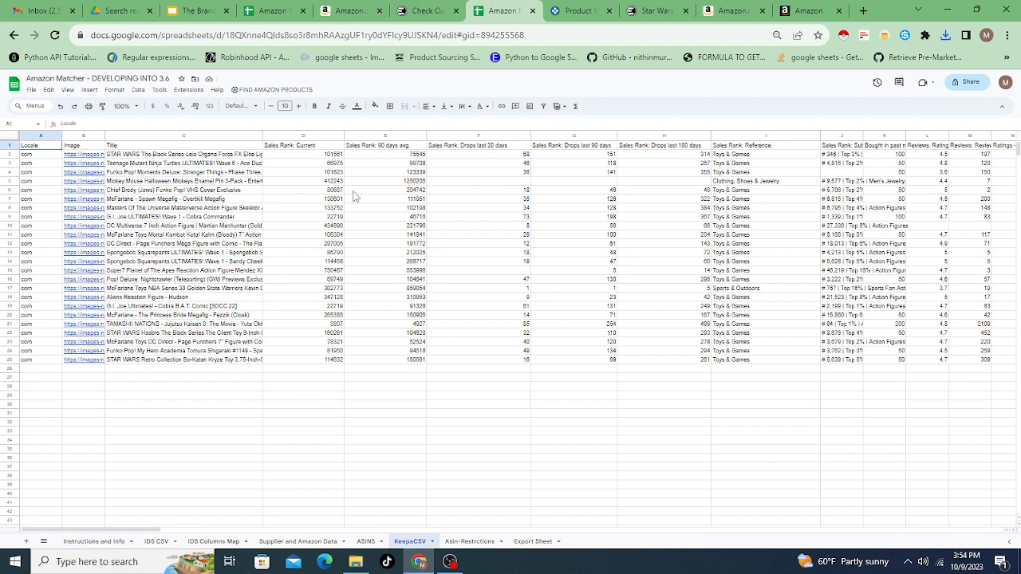
- Review the imported Keepa data, highlighting the titles in C2:C27 and the sales rank columns in D2:I31
{"action": "left_click_drag", "start_coordinate": [239, 154], "coordinate": [259, 382]}
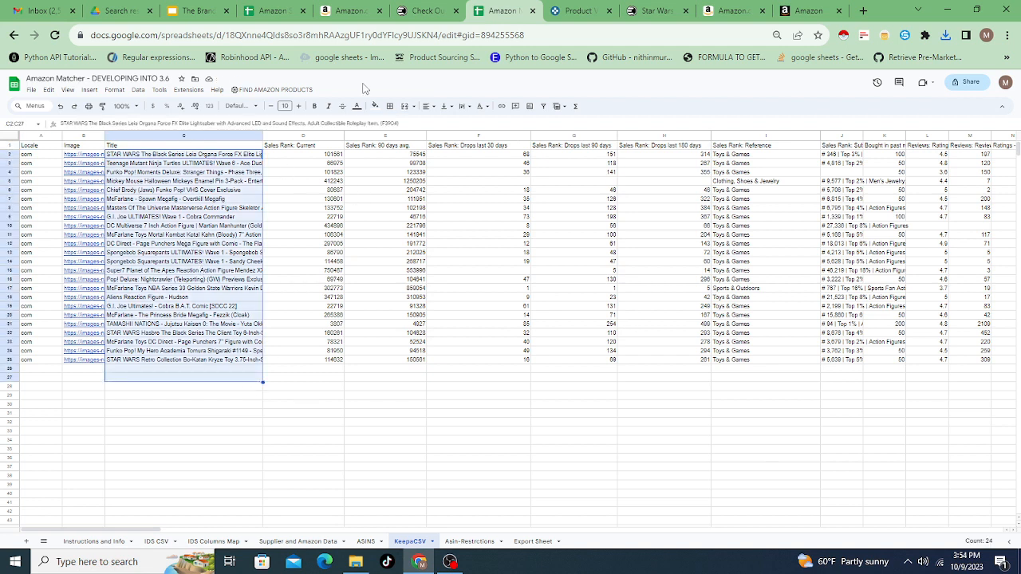
{"action": "left_click_drag", "start_coordinate": [306, 157], "coordinate": [736, 420]}
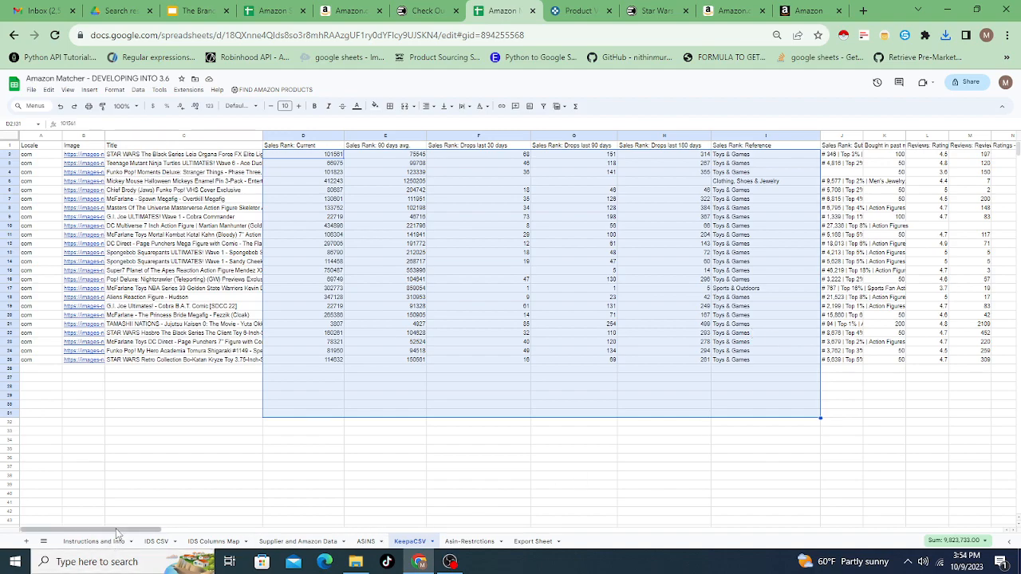
{"action": "left_click_drag", "start_coordinate": [169, 530], "coordinate": [247, 523]}
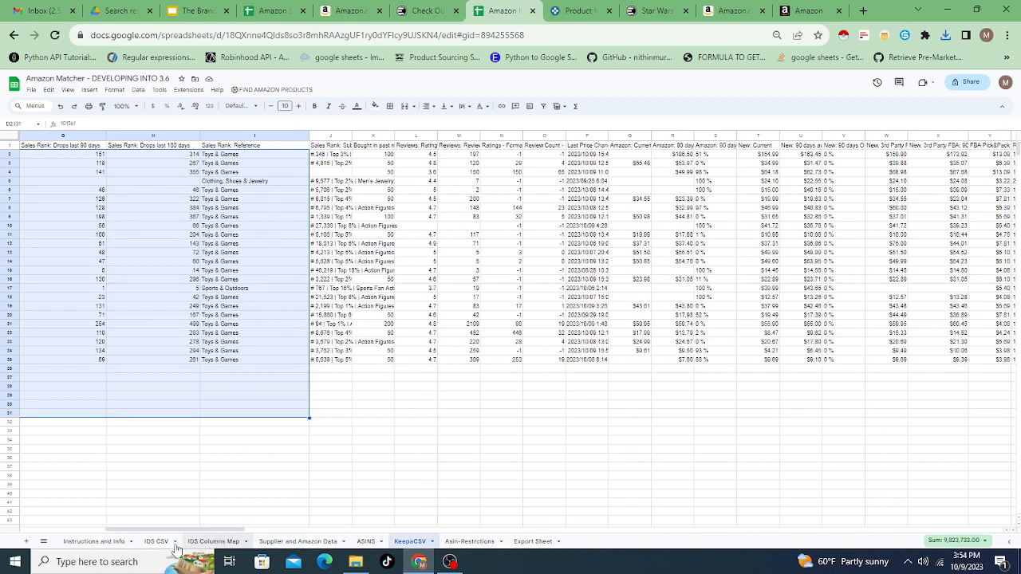
- On the Supplier and Amazon Data sheet, run the Import Keepa Data script for the matched products
{"action": "left_click", "coordinate": [268, 541]}
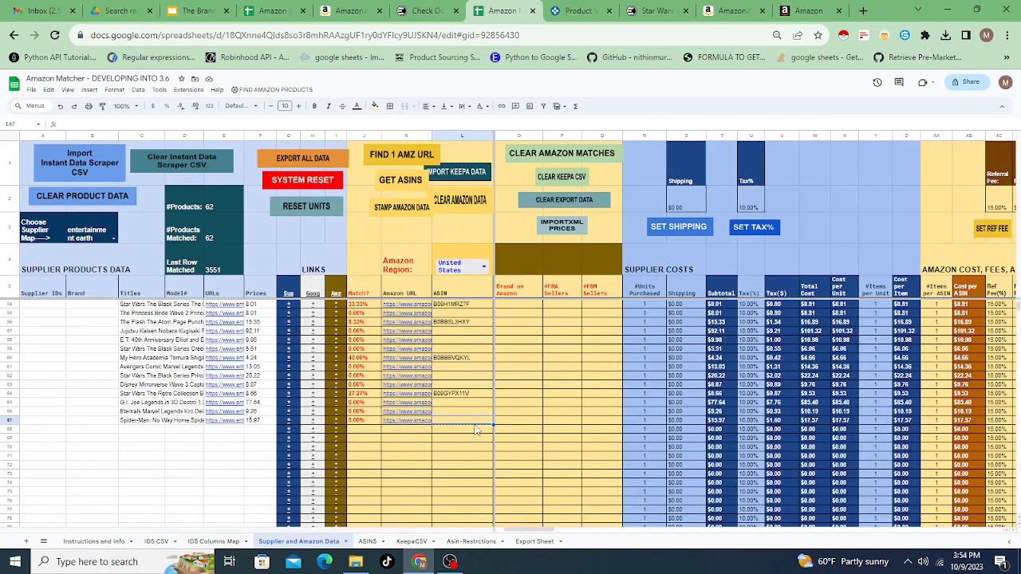
{"action": "scroll", "coordinate": [476, 414], "scroll_direction": "up", "scroll_amount": 1}
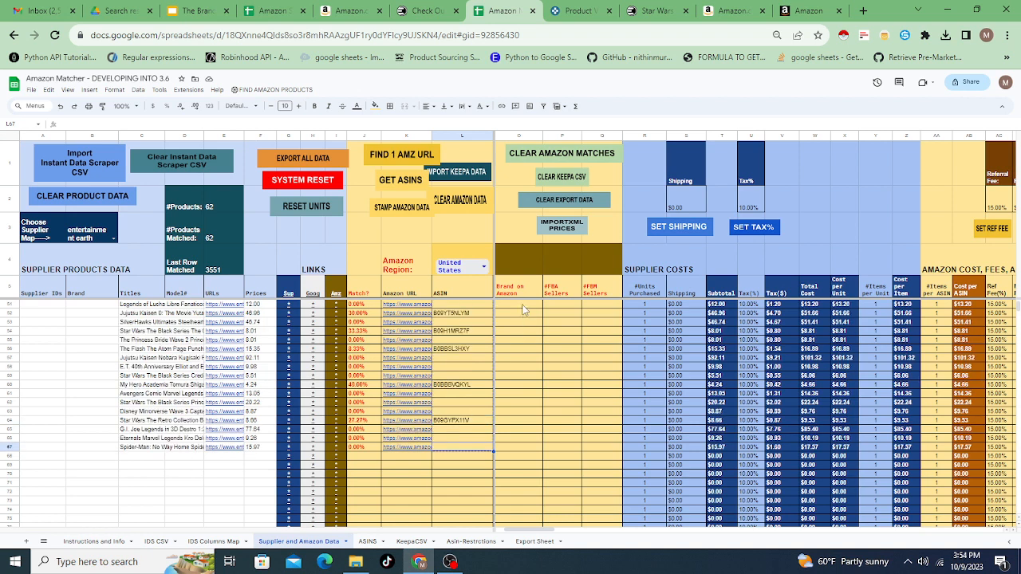
{"action": "scroll", "coordinate": [523, 310], "scroll_direction": "up", "scroll_amount": 7}
{"action": "left_click", "coordinate": [523, 310]}
{"action": "scroll", "coordinate": [523, 310], "scroll_direction": "up", "scroll_amount": 4}
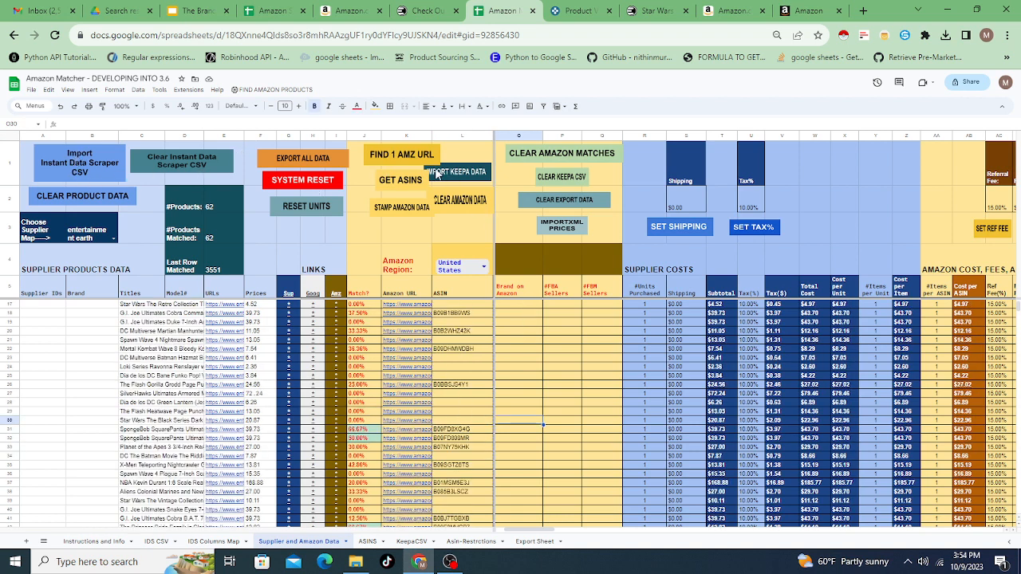
{"action": "left_click", "coordinate": [518, 309]}
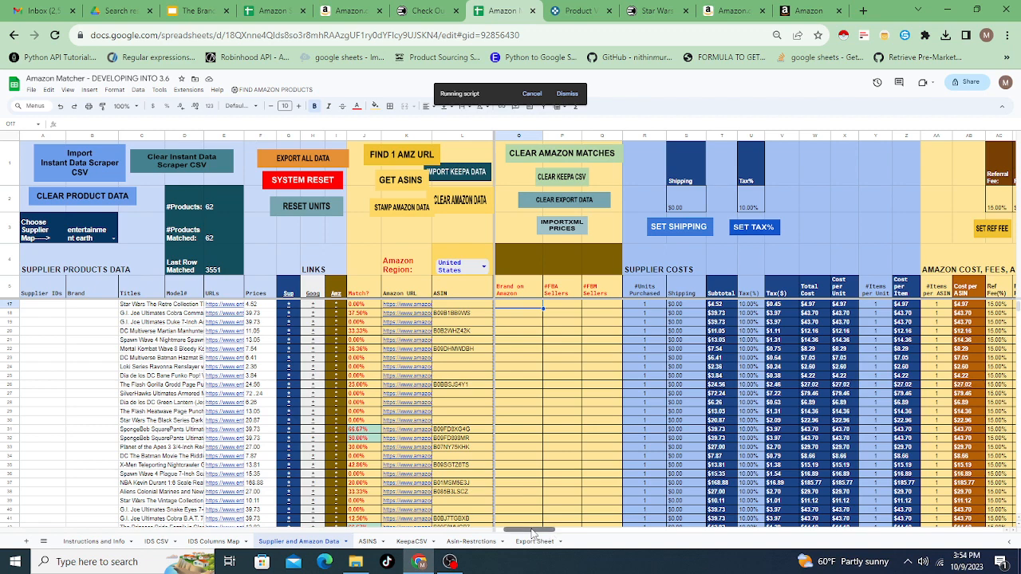
- Check the Amazon Price column for the first supplier products, cells M6 and M7
{"action": "left_click_drag", "start_coordinate": [532, 532], "coordinate": [515, 533]}
{"action": "left_click", "coordinate": [508, 309]}
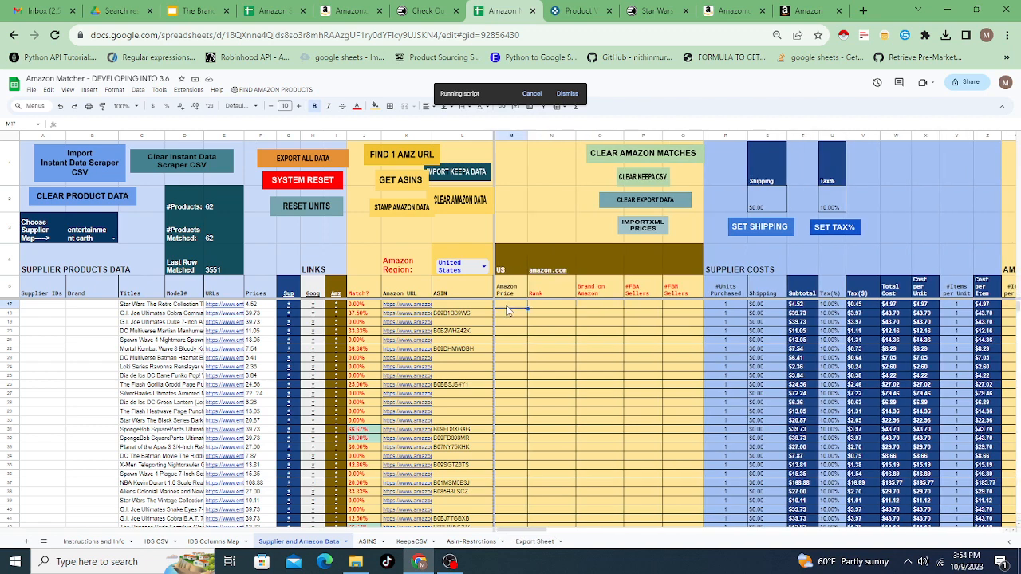
{"action": "scroll", "coordinate": [515, 311], "scroll_direction": "up", "scroll_amount": 4}
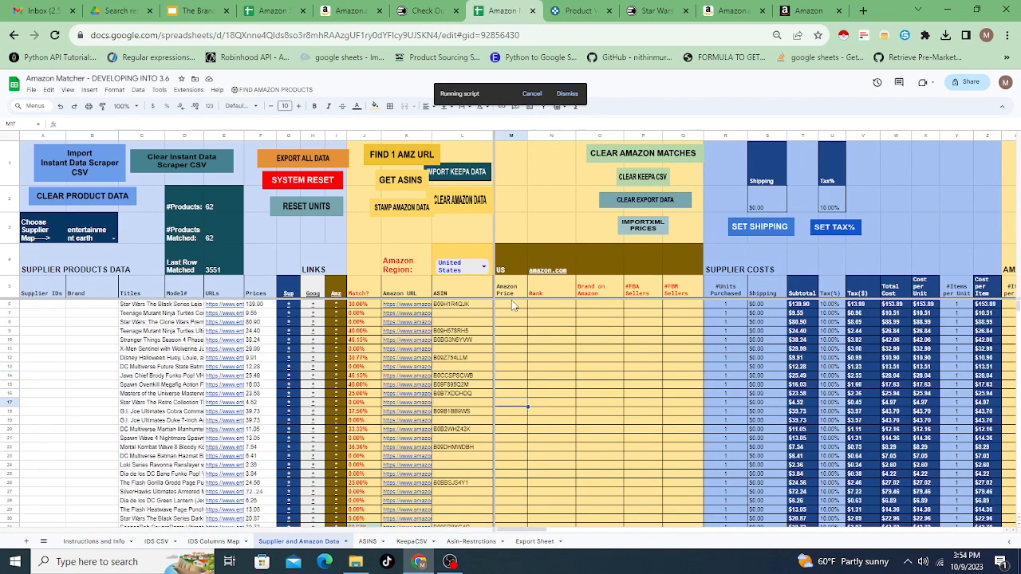
{"action": "left_click", "coordinate": [513, 306]}
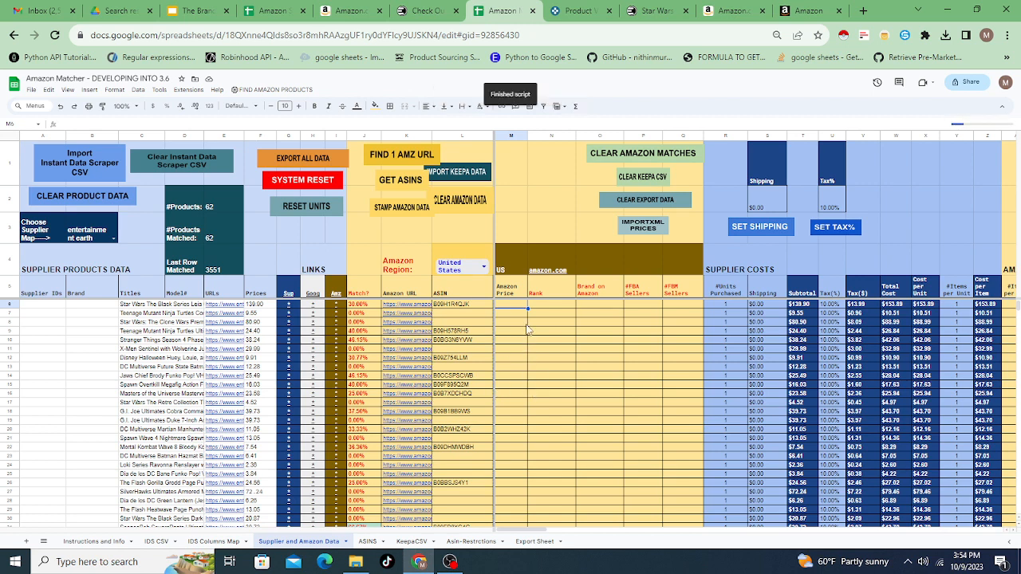
{"action": "key", "text": "Down"}
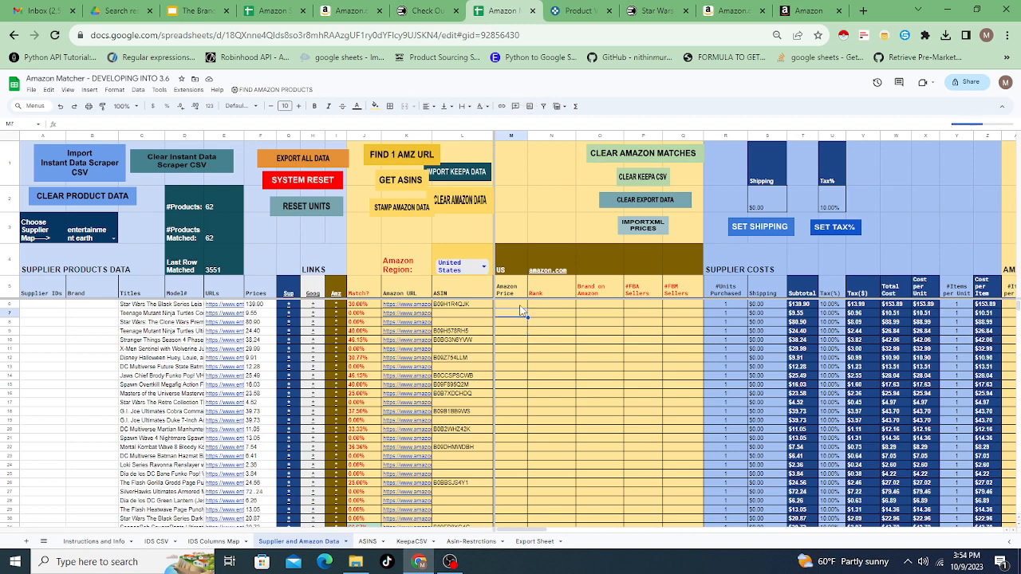
- Run the Keepa import script again and move the Import Keepa Data and Clear Amazon Data drawings above the Amazon Price and Rank columns
{"action": "left_click", "coordinate": [522, 306]}
{"action": "left_click", "coordinate": [467, 176]}
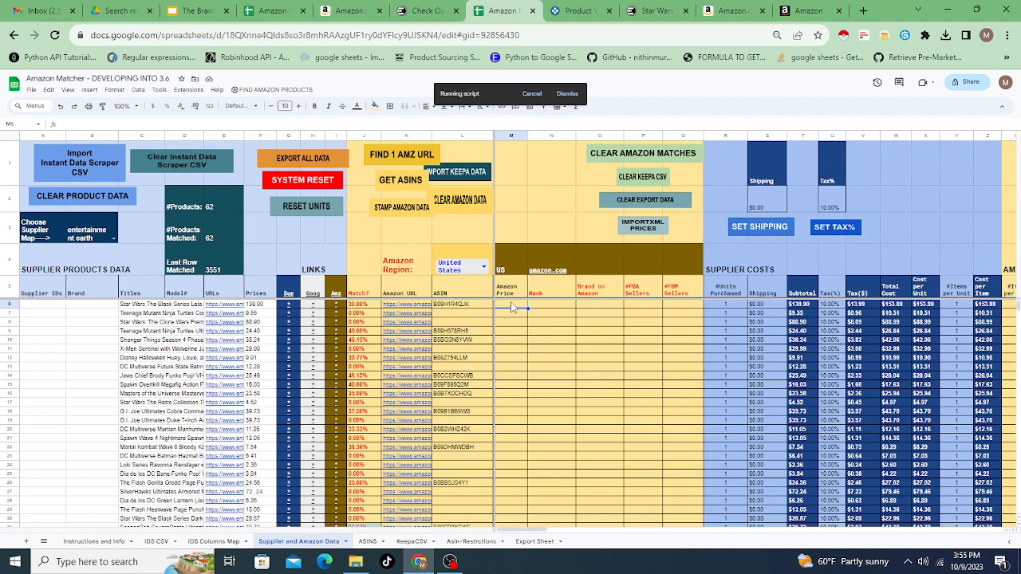
{"action": "left_click", "coordinate": [457, 167]}
{"action": "left_click_drag", "start_coordinate": [457, 165], "coordinate": [535, 165]}
{"action": "left_click", "coordinate": [460, 201]}
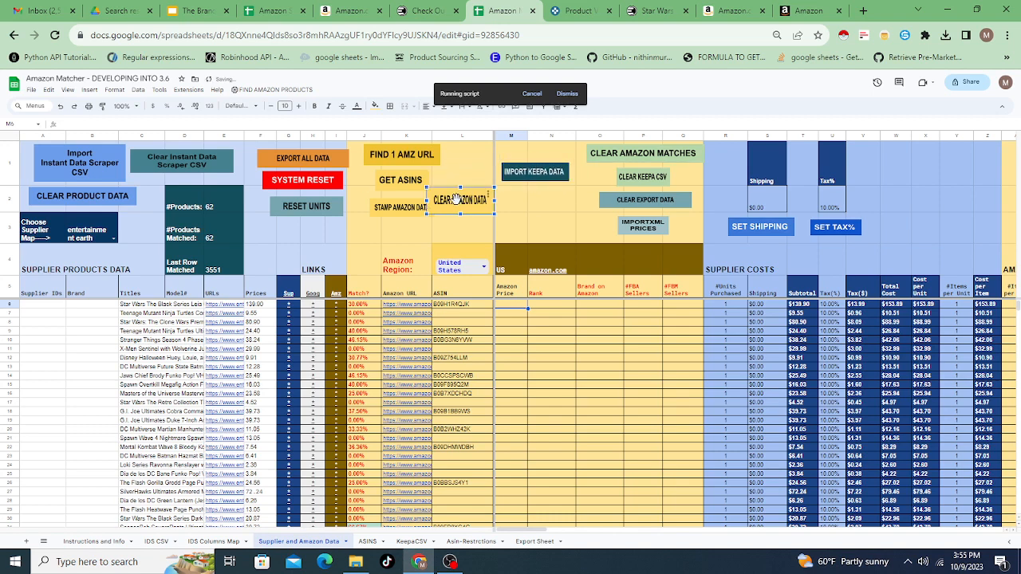
{"action": "left_click_drag", "start_coordinate": [459, 200], "coordinate": [535, 201]}
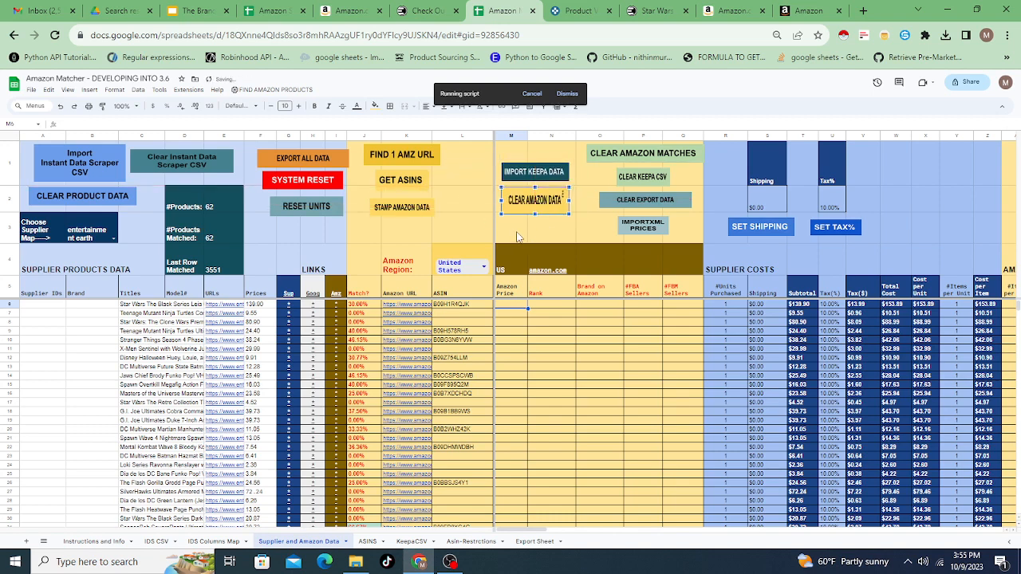
{"action": "left_click", "coordinate": [519, 235]}
- Check the first product's Amazon Price and Rank in M6 and N6, and go along row 6 through Brand, sellers and costs to Other
{"action": "left_click", "coordinate": [513, 304]}
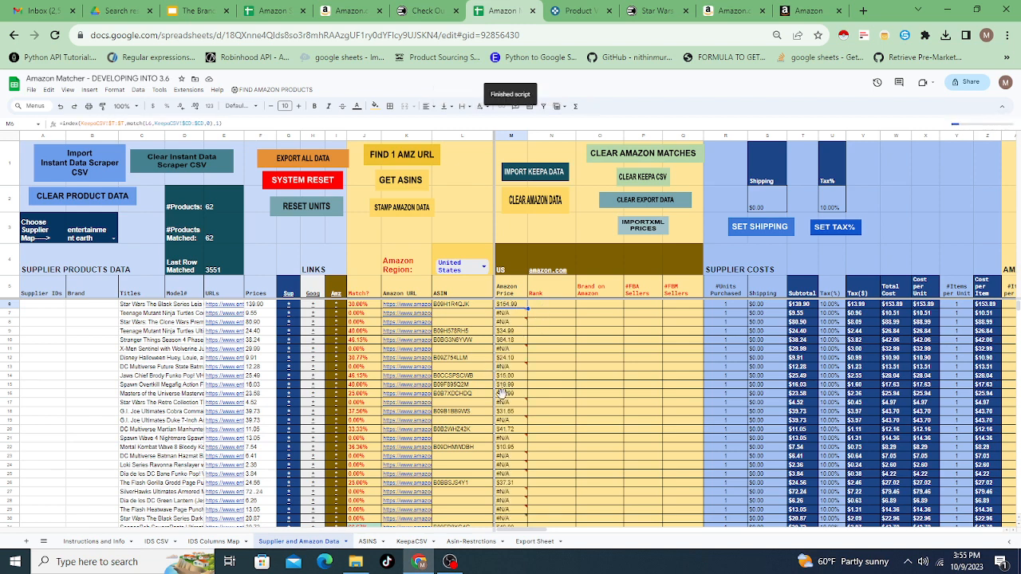
{"action": "left_click", "coordinate": [552, 308]}
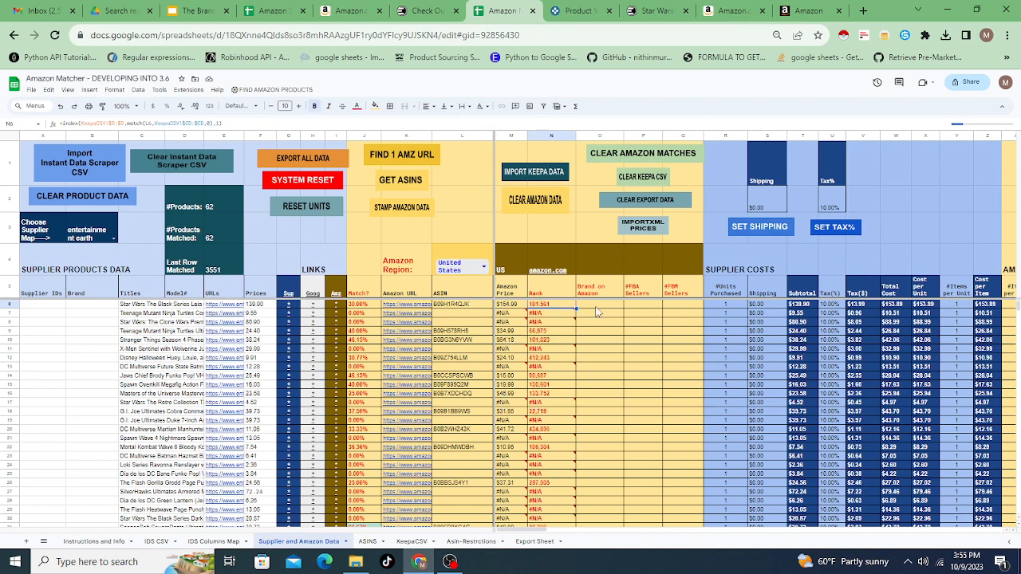
{"action": "key", "text": "Right"}
{"action": "key", "text": "Right"}
{"action": "key", "text": "Right"}
{"action": "key", "text": "Right"}
{"action": "key", "text": "Right"}
{"action": "key", "text": "Right"}
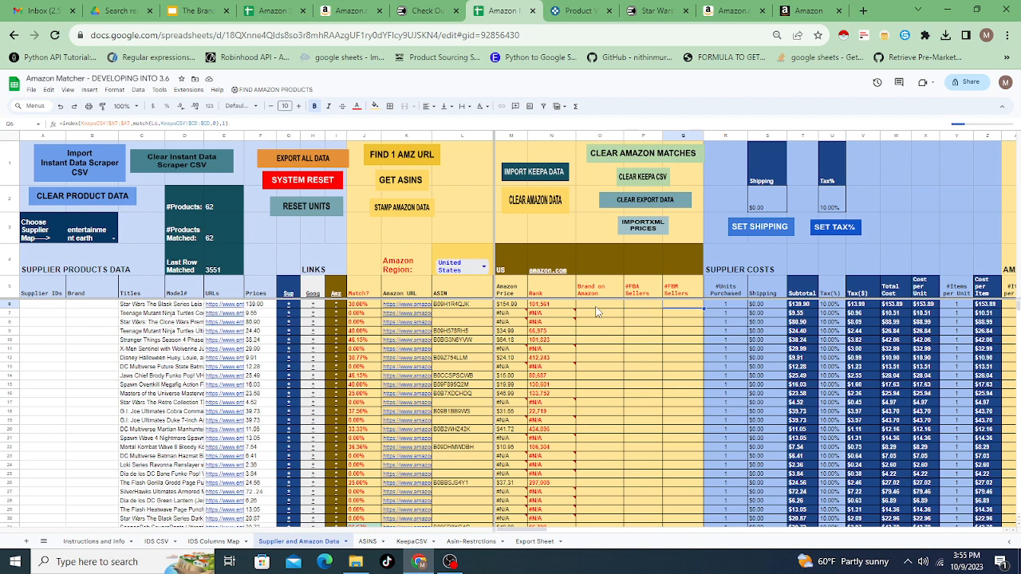
{"action": "key", "text": "Right"}
{"action": "key", "text": "Right"}
{"action": "key", "text": "Right"}
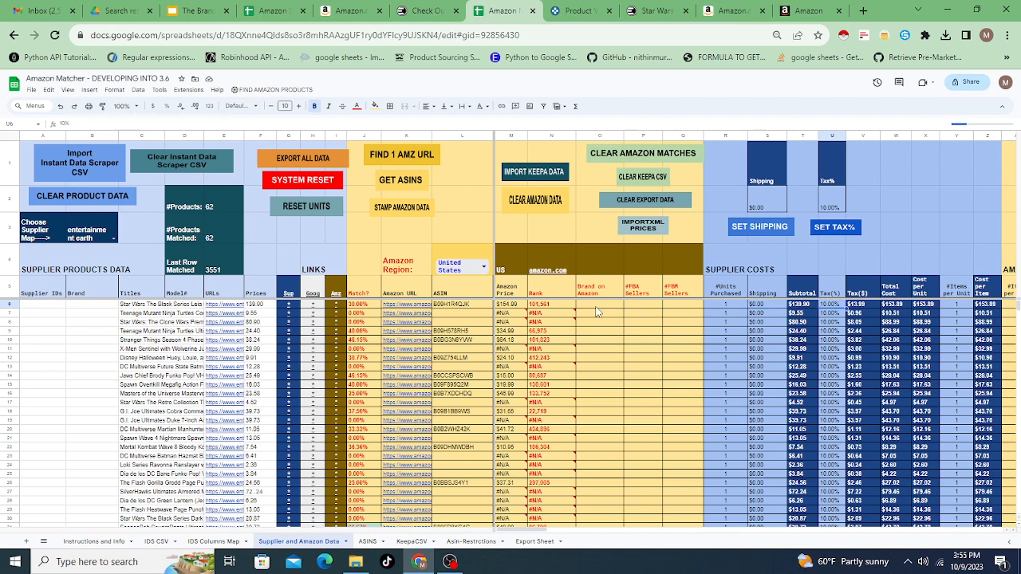
{"action": "key", "text": "Right"}
{"action": "key", "text": "Right"}
{"action": "key", "text": "Right"}
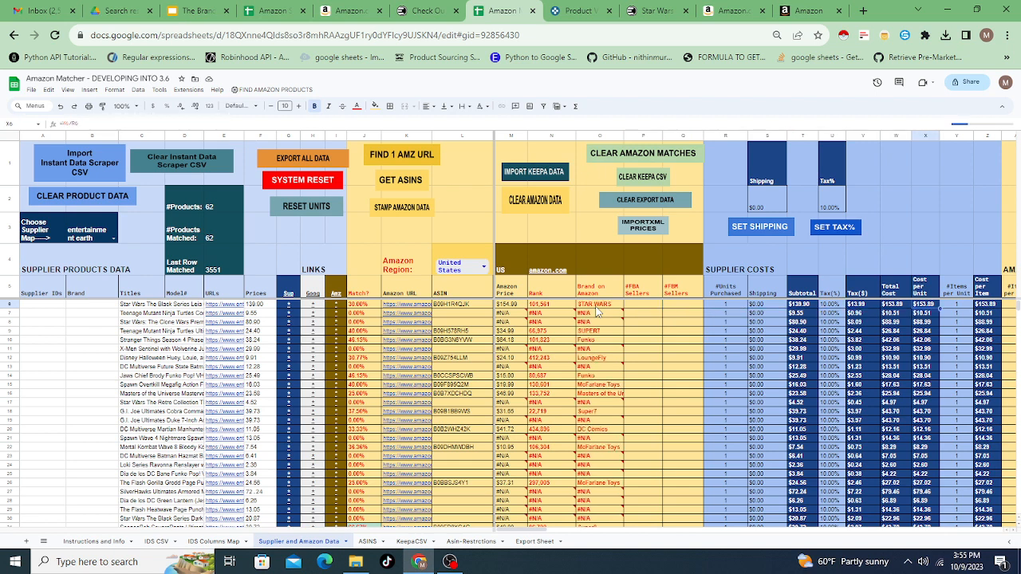
{"action": "key", "text": "Right"}
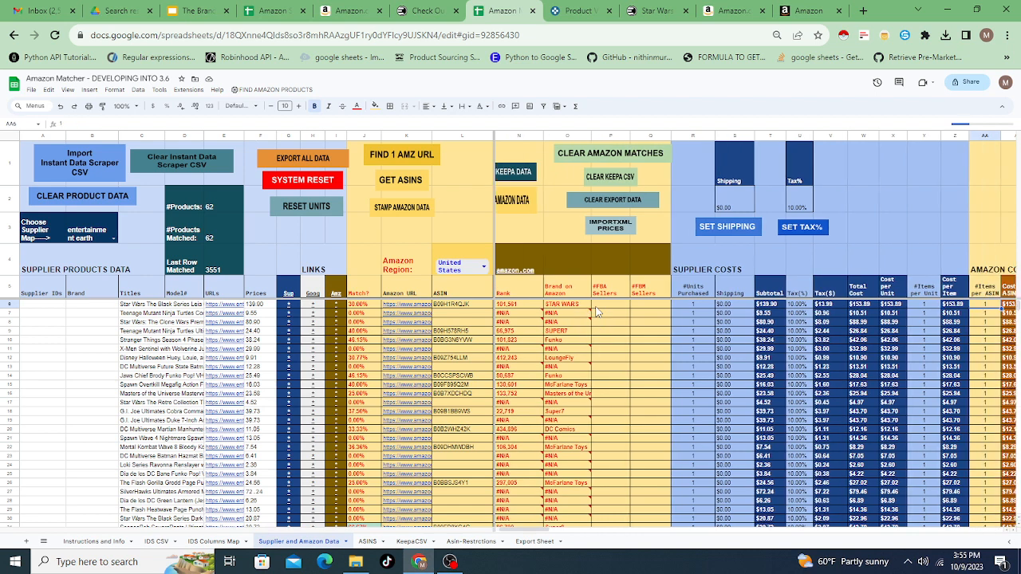
{"action": "key", "text": "Right"}
{"action": "key", "text": "Right"}
{"action": "key", "text": "Right"}
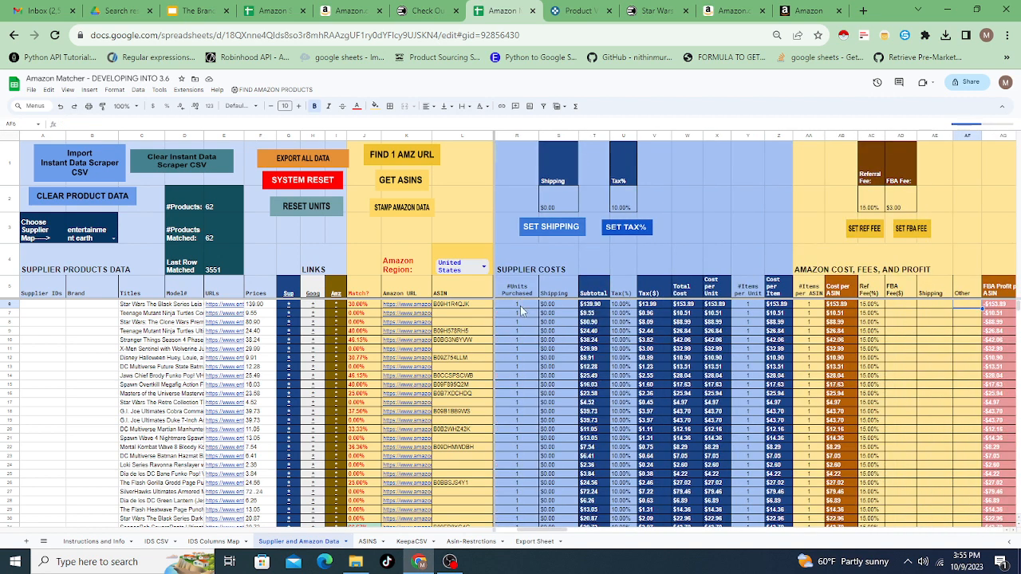
- Review the supplier cost inputs: Units Purchased, Shipping and Tax% in row 6 with their defaults in S2 and U2, and Items per Unit
{"action": "left_click", "coordinate": [520, 306]}
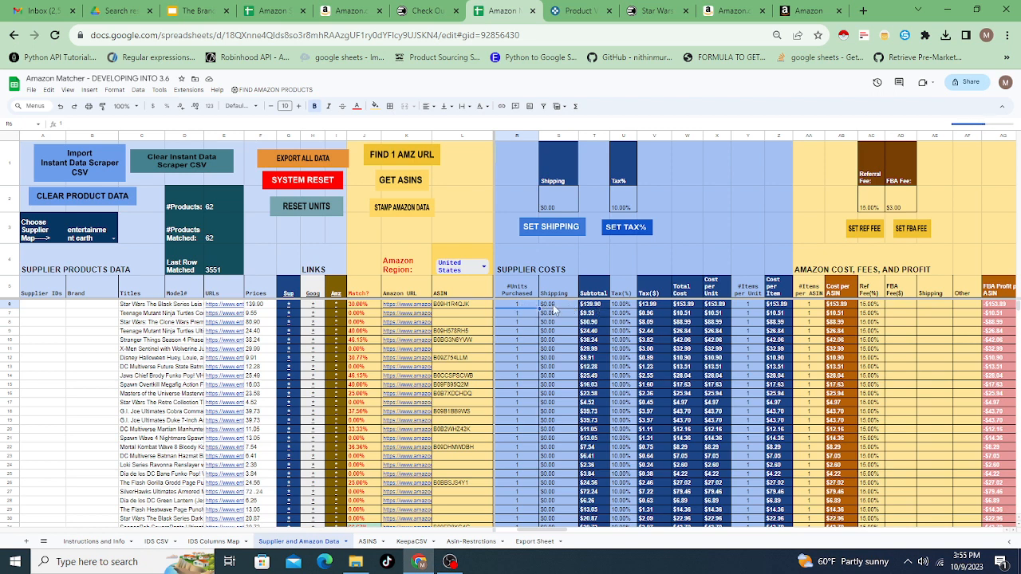
{"action": "left_click", "coordinate": [556, 310]}
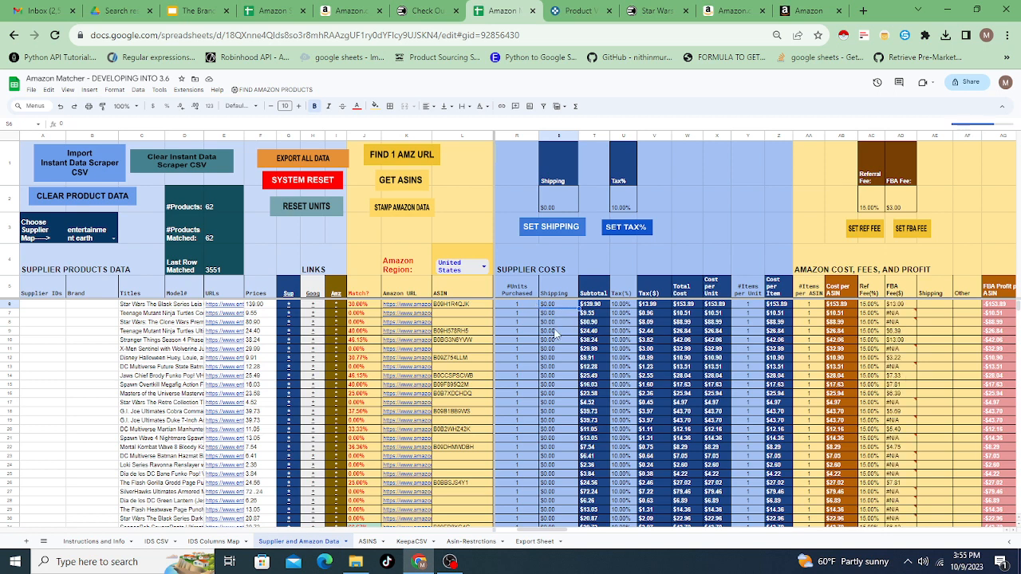
{"action": "left_click", "coordinate": [555, 194]}
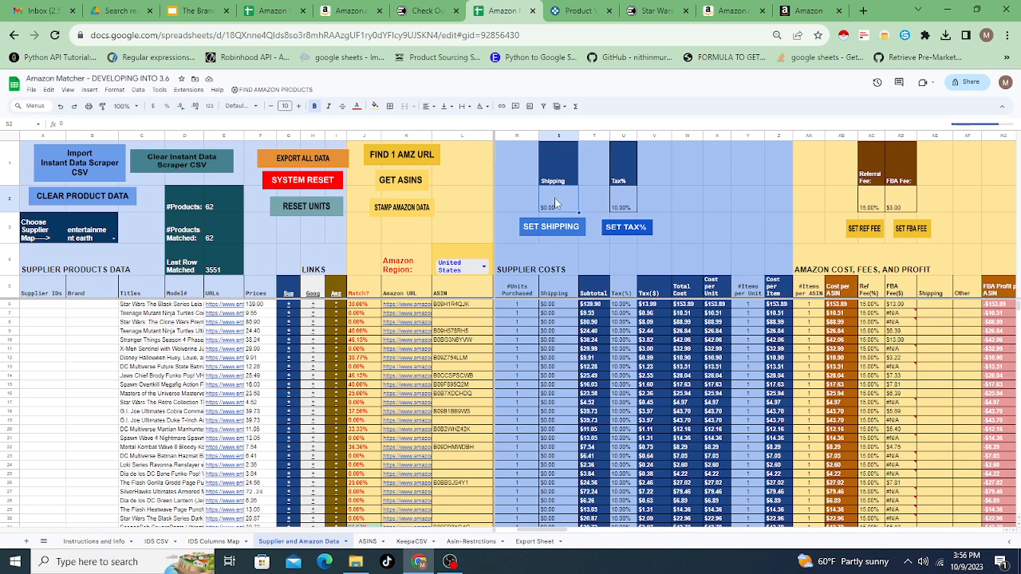
{"action": "left_click", "coordinate": [557, 305]}
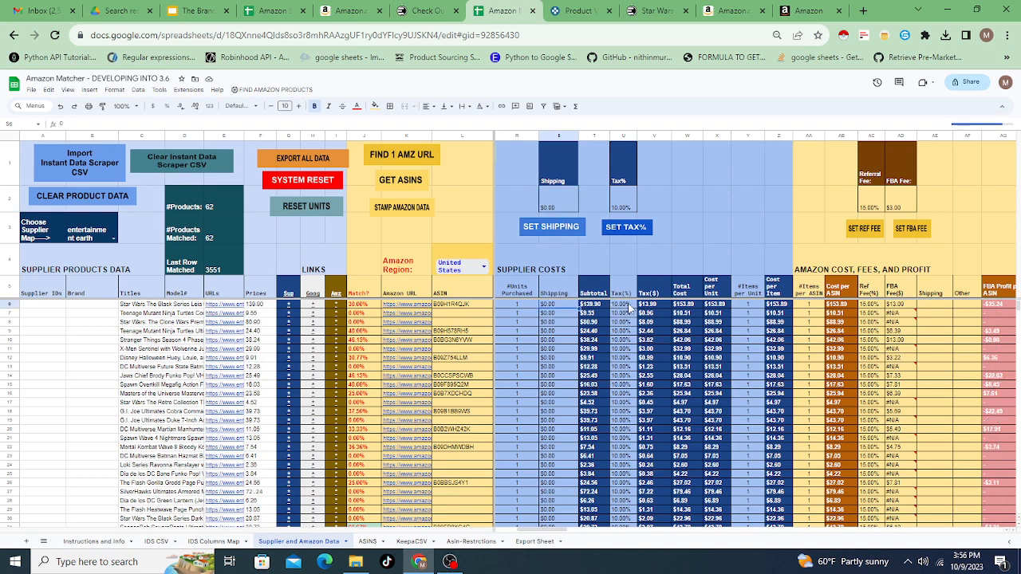
{"action": "left_click", "coordinate": [628, 307]}
{"action": "left_click", "coordinate": [622, 194]}
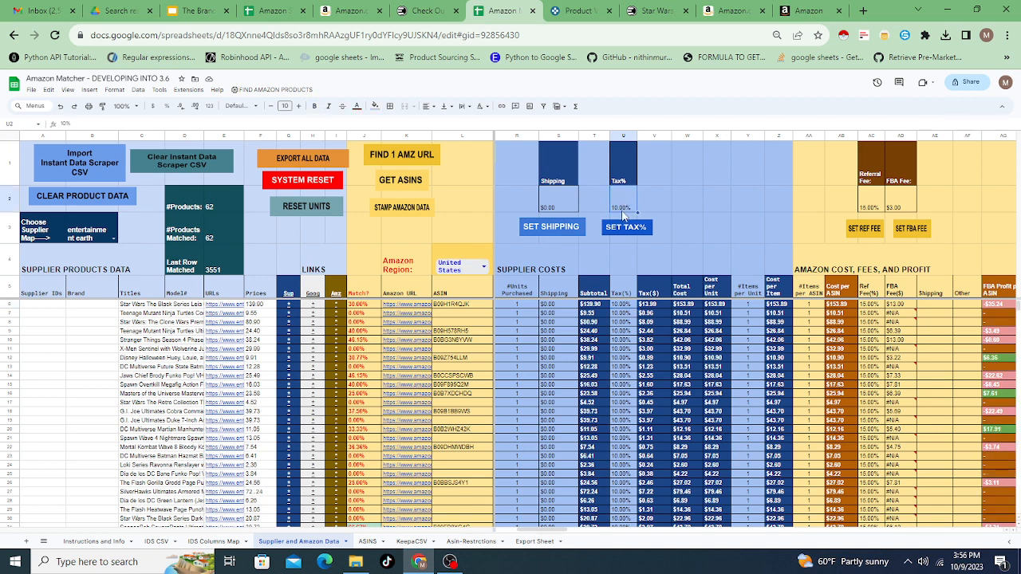
{"action": "left_click", "coordinate": [750, 306]}
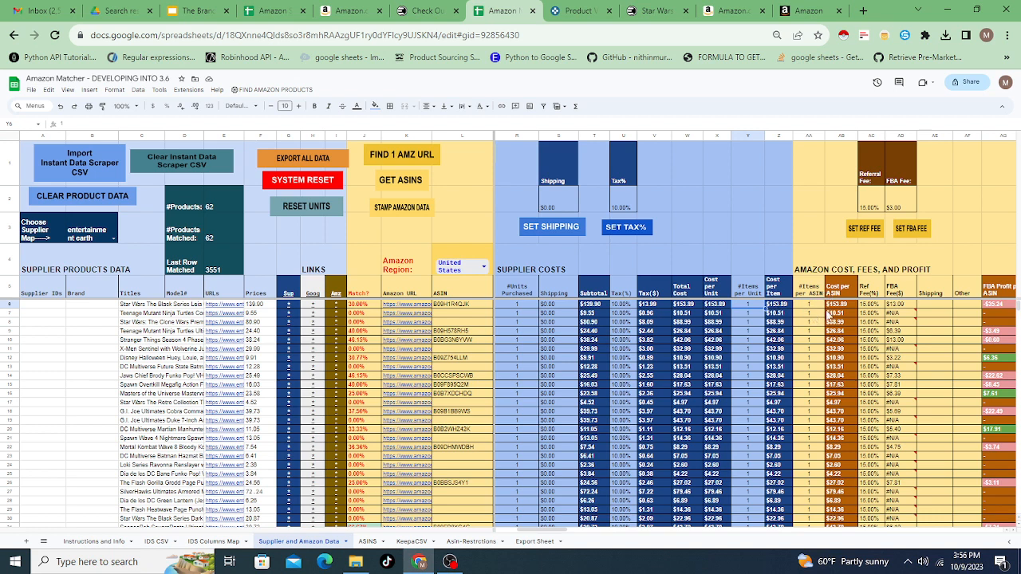
- Review the Amazon fees: the default referral fee in AC2, the FBA fees from AD6 down, and the Shipping cell AE6
{"action": "left_click", "coordinate": [871, 206]}
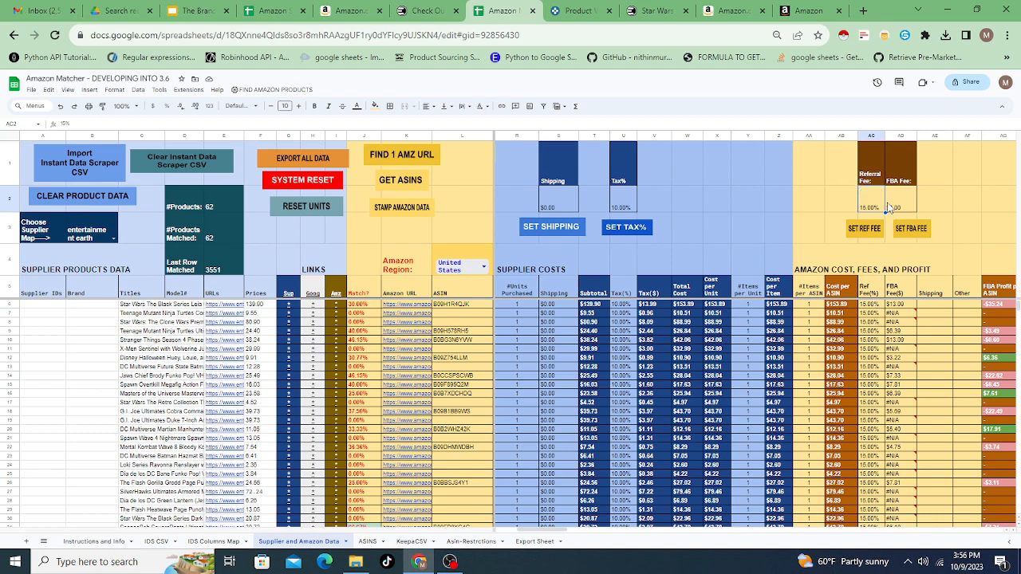
{"action": "left_click", "coordinate": [899, 310]}
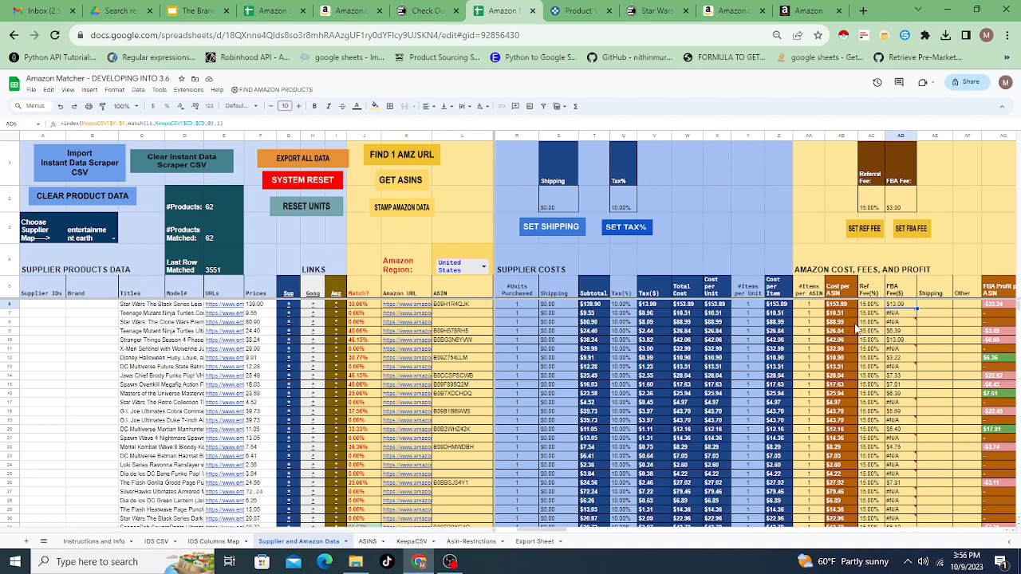
{"action": "left_click_drag", "start_coordinate": [904, 310], "coordinate": [903, 380]}
{"action": "left_click", "coordinate": [937, 312]}
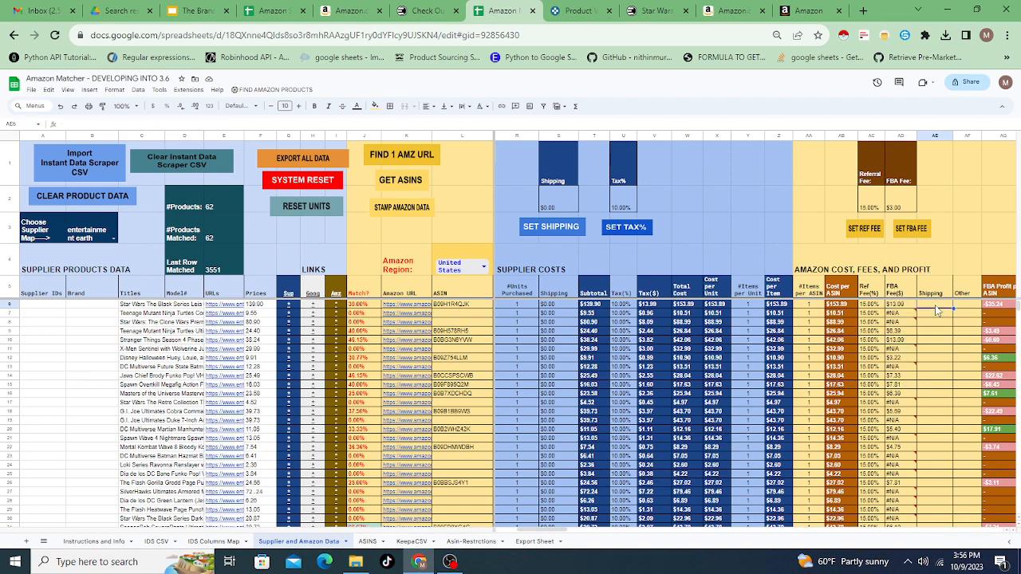
- Go along row 6 through the profit, ROI, Has Profit and ASIN Restriction columns to the Date column
{"action": "key", "text": "Right"}
{"action": "key", "text": "Right"}
{"action": "key", "text": "Right"}
{"action": "key", "text": "Right"}
{"action": "key", "text": "Right"}
{"action": "key", "text": "Right"}
{"action": "key", "text": "Right"}
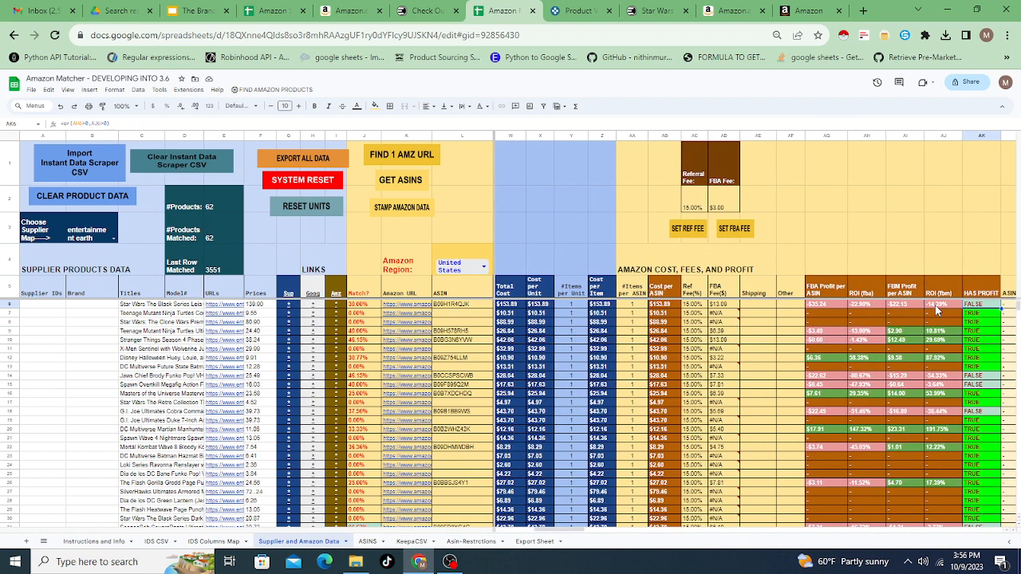
{"action": "key", "text": "Right"}
{"action": "key", "text": "Right"}
{"action": "key", "text": "Right"}
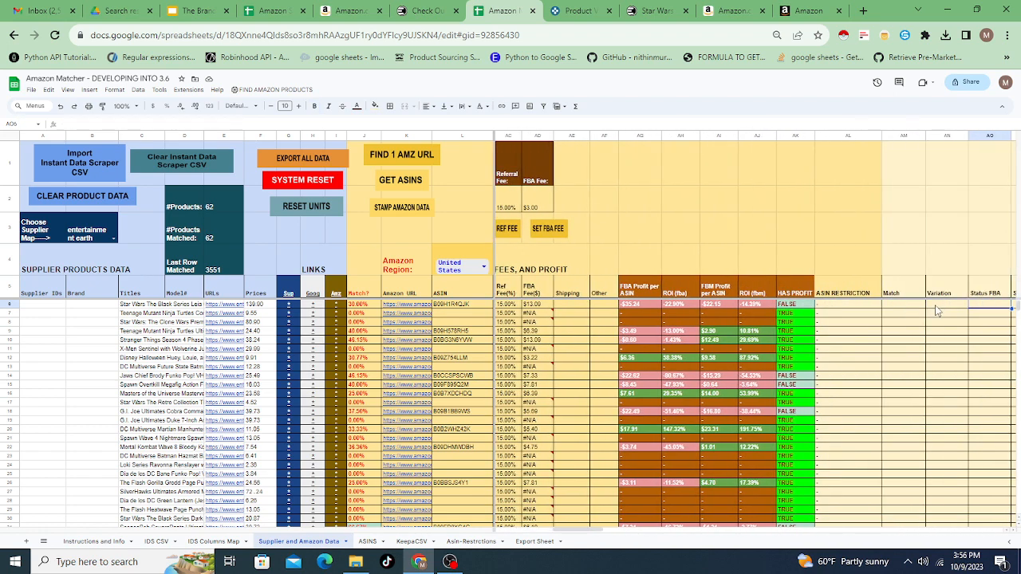
{"action": "key", "text": "Right"}
{"action": "key", "text": "Right"}
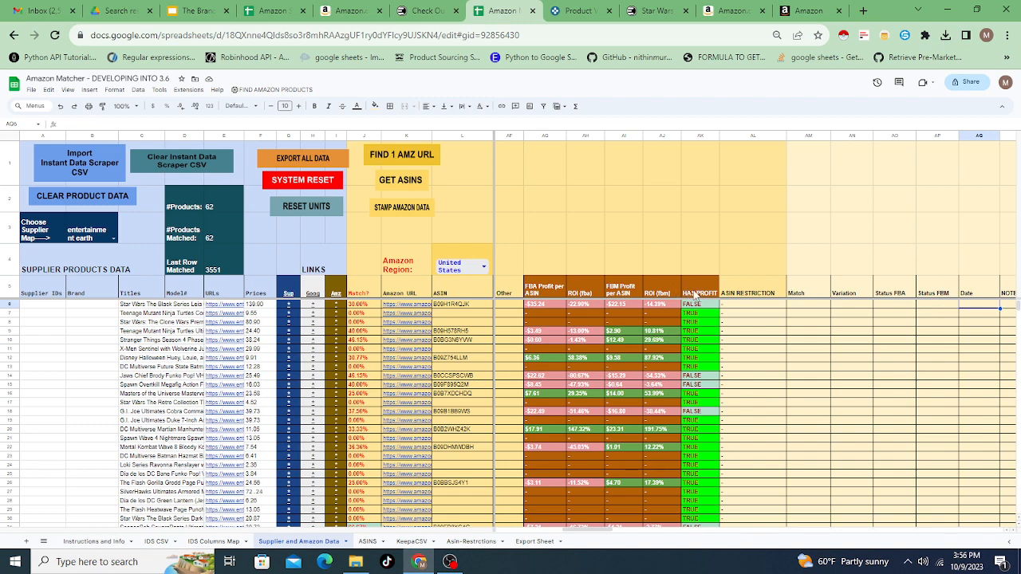
- Examine the FBA and FBM profit and ROI headers, the ROI (fbm) cells AJ9:AJ10 and the Has Profit cells AK7:AK8
{"action": "left_click_drag", "start_coordinate": [656, 330], "coordinate": [664, 338]}
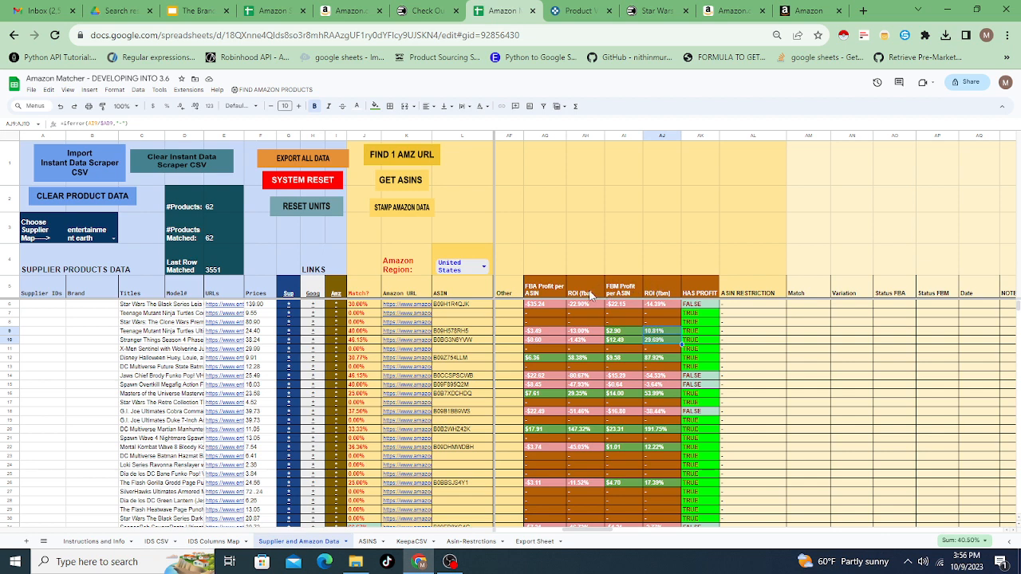
{"action": "left_click_drag", "start_coordinate": [542, 289], "coordinate": [661, 292]}
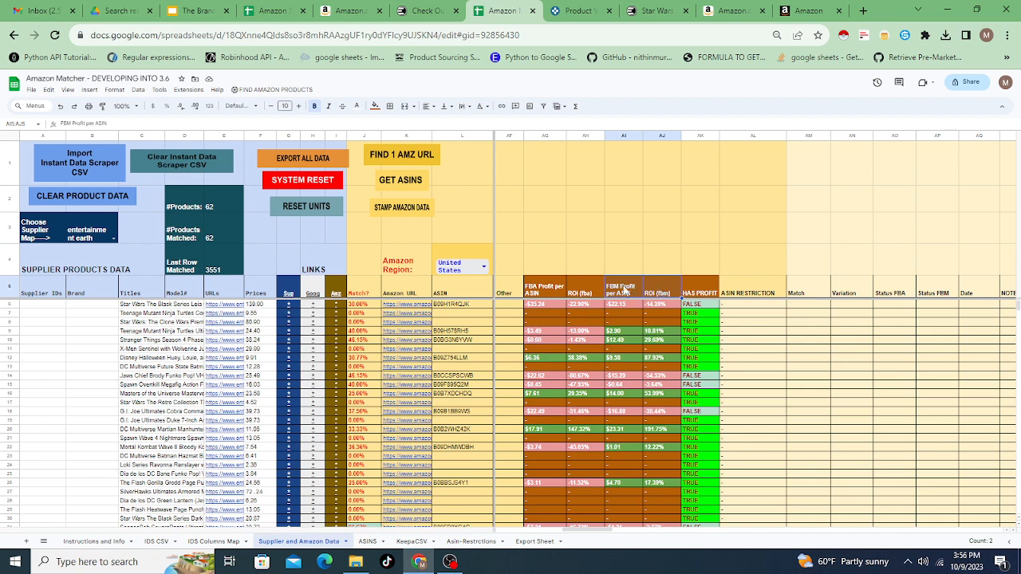
{"action": "left_click", "coordinate": [583, 293]}
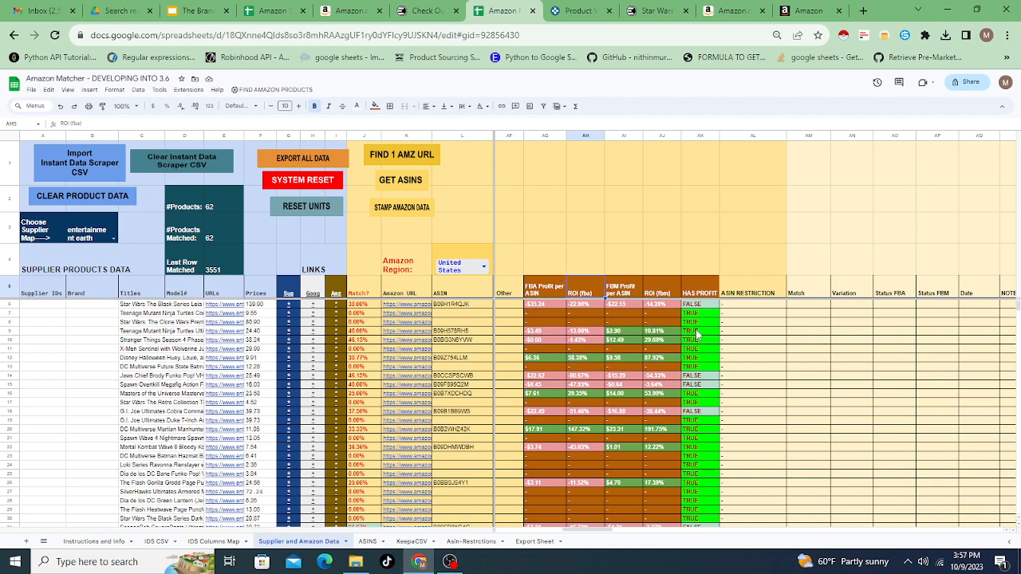
{"action": "left_click_drag", "start_coordinate": [702, 357], "coordinate": [698, 323]}
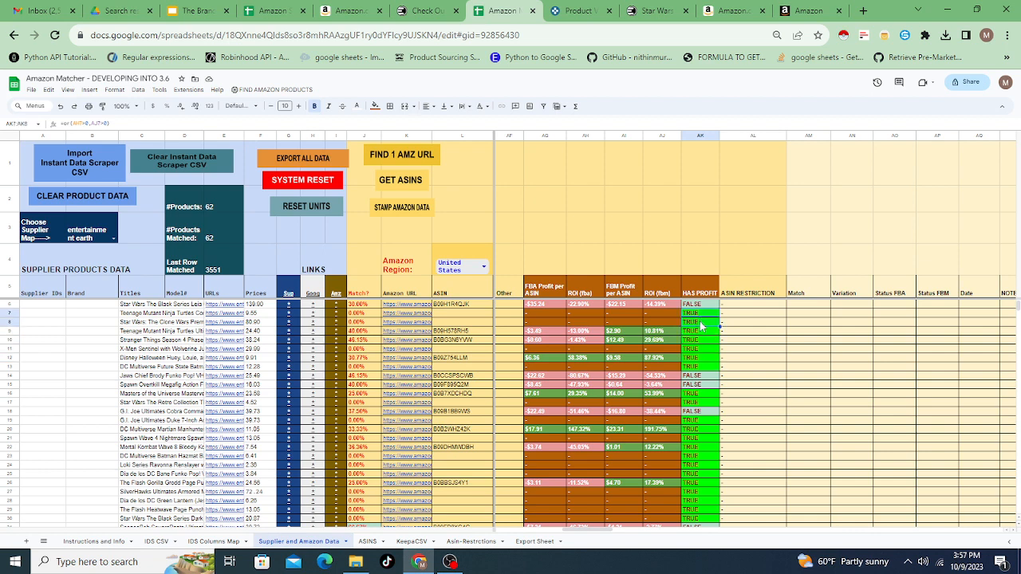
- Examine the ROI (fbm) values of the profitable products in rows 9, 10, 12, 16, 20, 22 and 26
{"action": "left_click", "coordinate": [657, 333]}
{"action": "left_click_drag", "start_coordinate": [657, 335], "coordinate": [657, 342]}
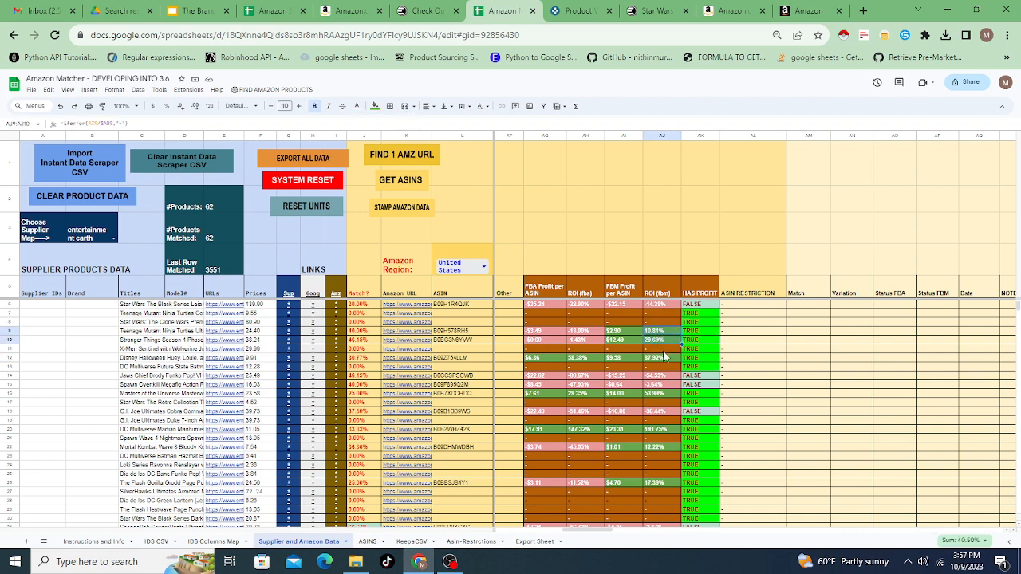
{"action": "left_click", "coordinate": [662, 357]}
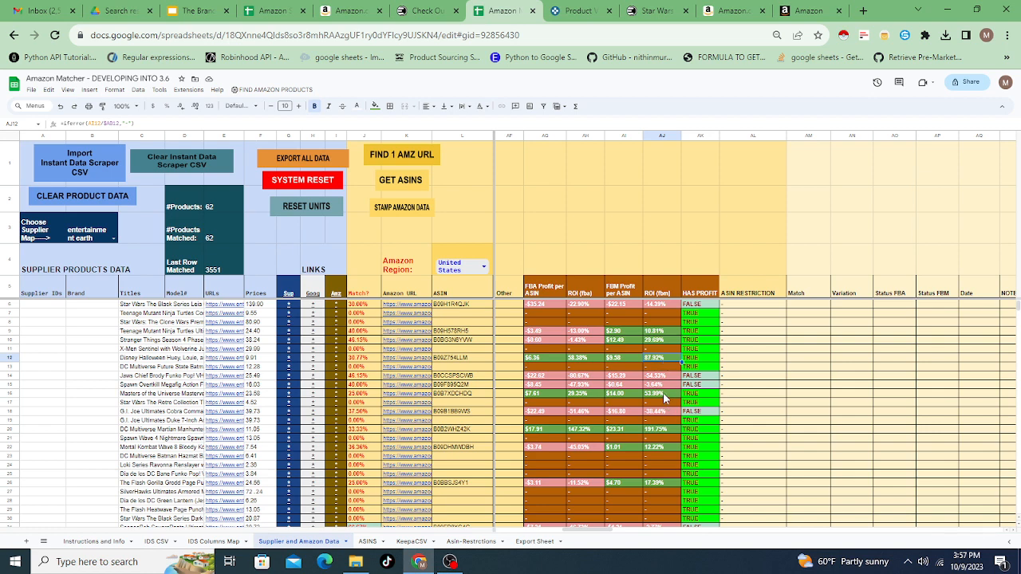
{"action": "left_click", "coordinate": [663, 392]}
{"action": "left_click", "coordinate": [669, 428]}
{"action": "left_click", "coordinate": [667, 448]}
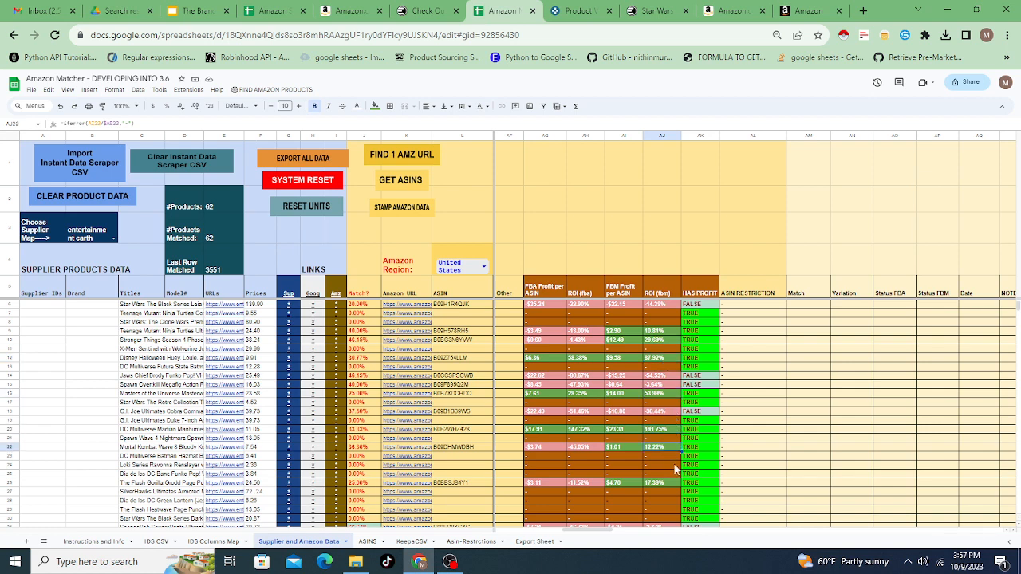
{"action": "left_click", "coordinate": [669, 485]}
- Check the ASIN Restriction cells AL6:AL16, look at the Leia Organa lightsaber's Amazon page, and return to AL6 in the sheet
{"action": "left_click_drag", "start_coordinate": [738, 309], "coordinate": [740, 395]}
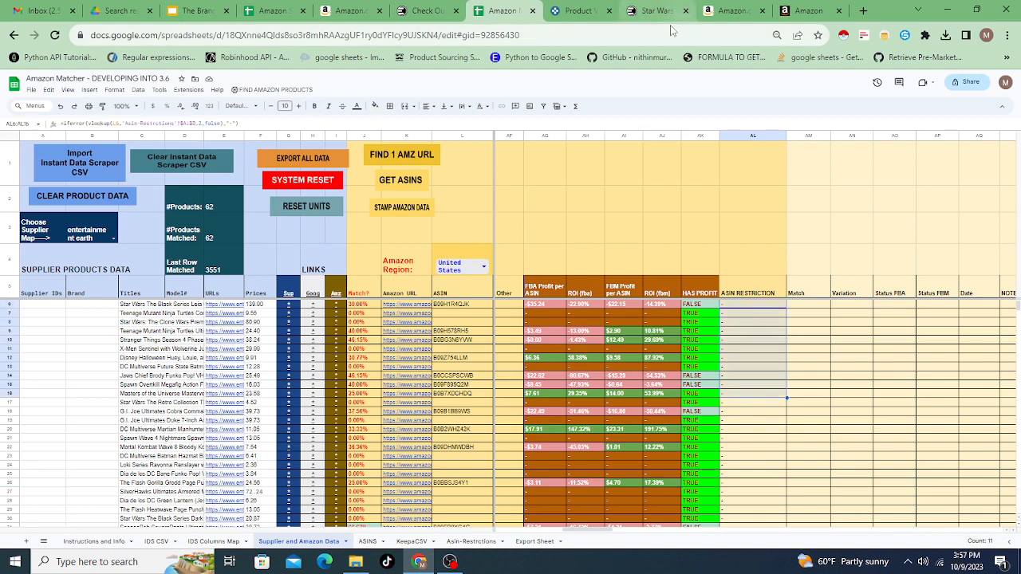
{"action": "left_click", "coordinate": [367, 10]}
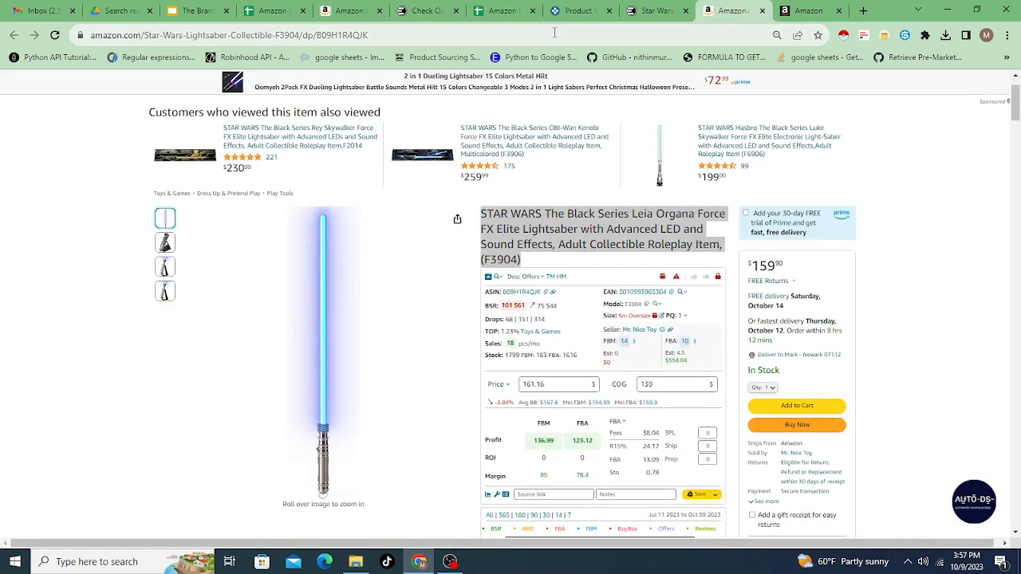
{"action": "left_click", "coordinate": [498, 10]}
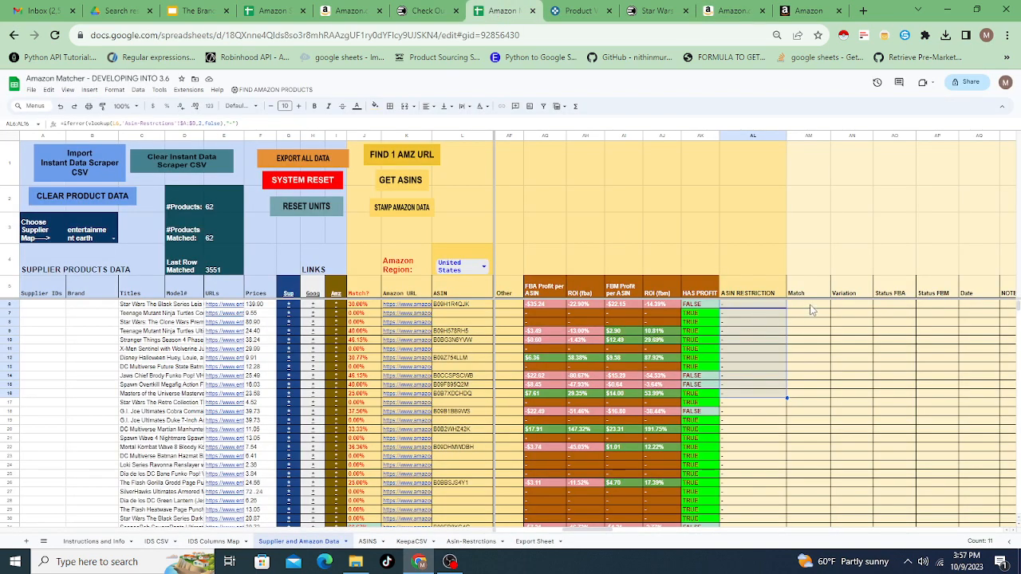
{"action": "left_click", "coordinate": [750, 272]}
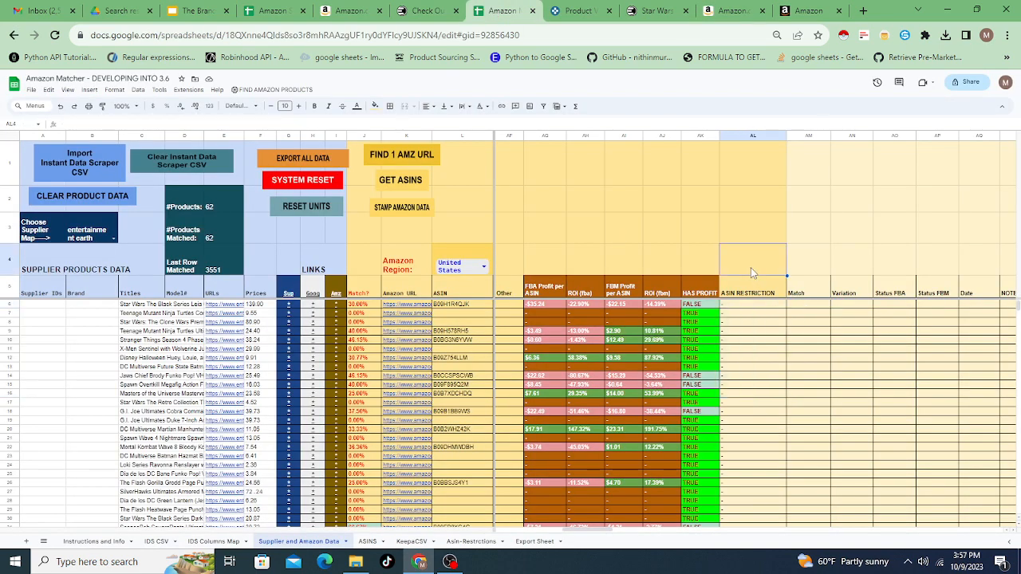
{"action": "key", "text": "Down"}
{"action": "key", "text": "Down"}
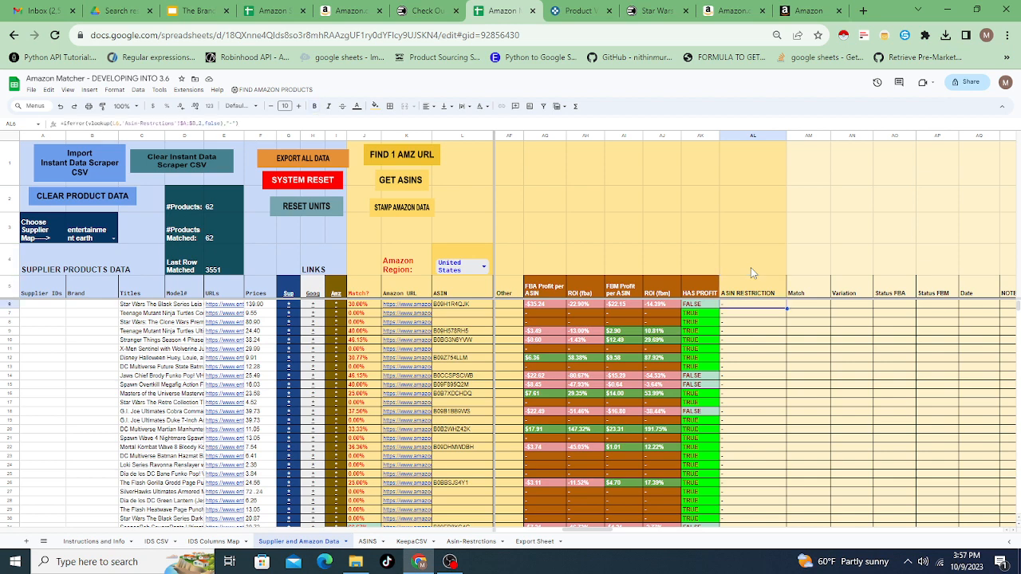
- Look through the Match, Variation, Status FBA, Status FBM, Date and Notes columns in row 6 and return to Variation
{"action": "key", "text": "Right"}
{"action": "key", "text": "Right"}
{"action": "key", "text": "Right"}
{"action": "key", "text": "Right"}
{"action": "key", "text": "Right"}
{"action": "key", "text": "Right"}
{"action": "key", "text": "Left"}
{"action": "key", "text": "Left"}
{"action": "key", "text": "Left"}
{"action": "key", "text": "Left"}
{"action": "key", "text": "Left"}
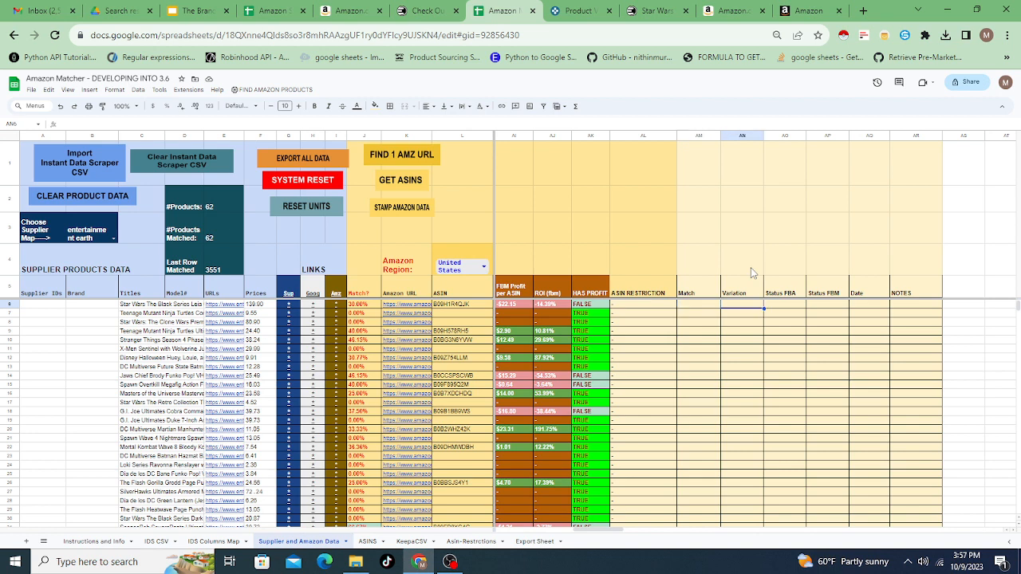
- Look across the row 6 tracking cells between Match and Status FBM, finishing at Status FBA
{"action": "key", "text": "Right"}
{"action": "key", "text": "Right"}
{"action": "key", "text": "Left"}
{"action": "key", "text": "Left"}
{"action": "key", "text": "Right"}
{"action": "key", "text": "Right"}
{"action": "key", "text": "Right"}
{"action": "key", "text": "Right"}
{"action": "key", "text": "Right"}
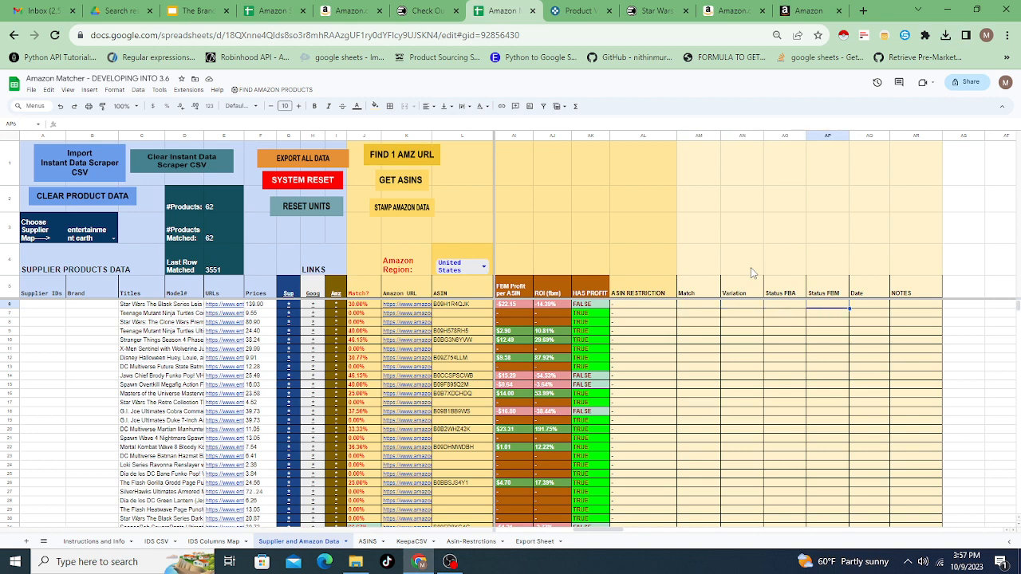
{"action": "key", "text": "Left"}
{"action": "key", "text": "Left"}
{"action": "key", "text": "Left"}
{"action": "key", "text": "Left"}
{"action": "key", "text": "Left"}
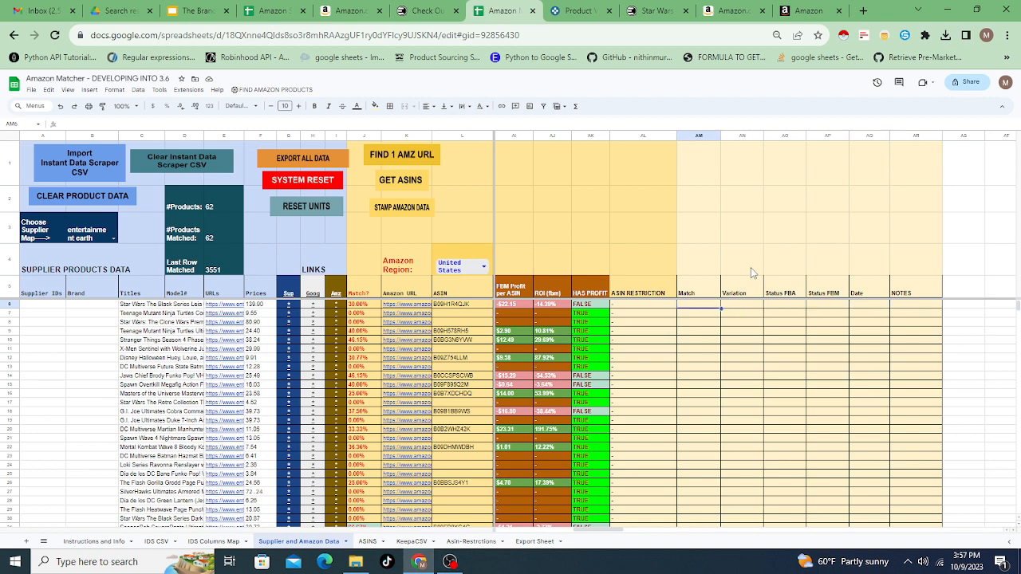
{"action": "key", "text": "Right"}
{"action": "key", "text": "Right"}
{"action": "key", "text": "Right"}
{"action": "key", "text": "Right"}
{"action": "key", "text": "Right"}
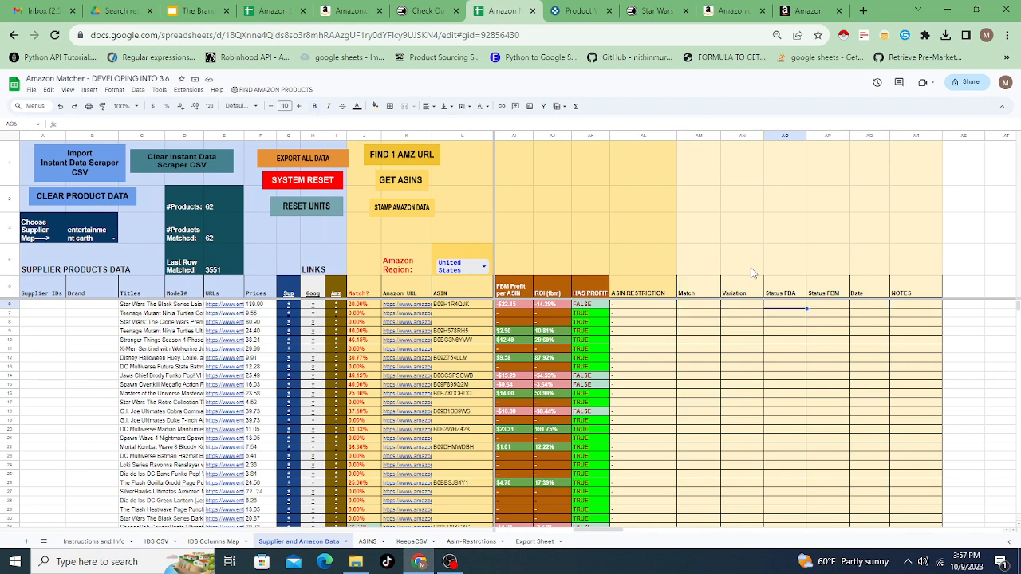
- Review the row 5 headers Match, Variation, Status FBA and Status FBM, and return to the row 6 Match cell
{"action": "key", "text": "Up"}
{"action": "key", "text": "Left"}
{"action": "key", "text": "Left"}
{"action": "key", "text": "Left"}
{"action": "key", "text": "Left"}
{"action": "key", "text": "Left"}
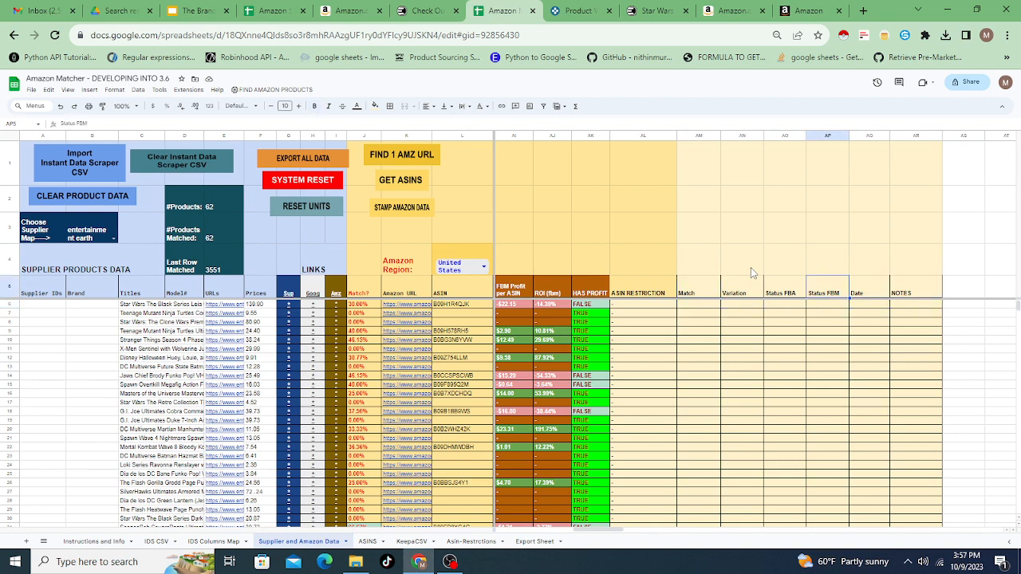
{"action": "key", "text": "Right"}
{"action": "key", "text": "Left"}
{"action": "key", "text": "Right"}
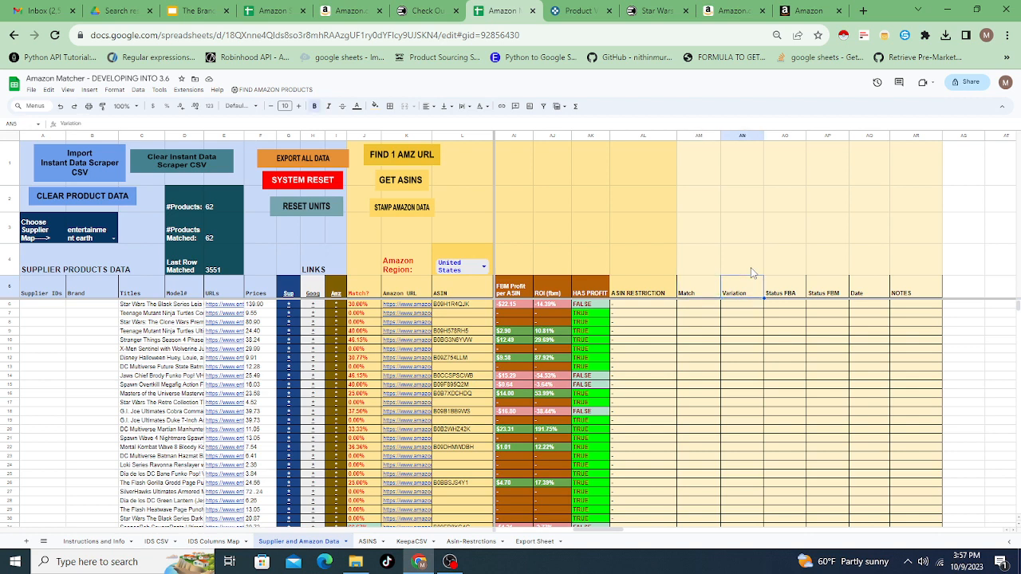
{"action": "key", "text": "Left"}
{"action": "key", "text": "Down"}
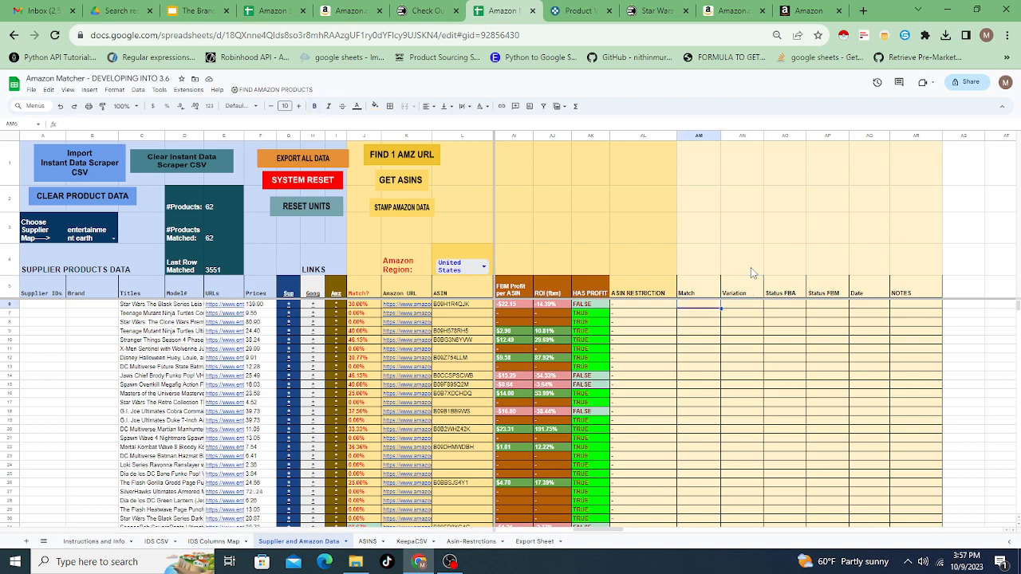
- Look through the row 6 cells from Match to Notes and return to Match
{"action": "key", "text": "Right"}
{"action": "key", "text": "Right"}
{"action": "key", "text": "Right"}
{"action": "key", "text": "Right"}
{"action": "key", "text": "Right"}
{"action": "key", "text": "Left"}
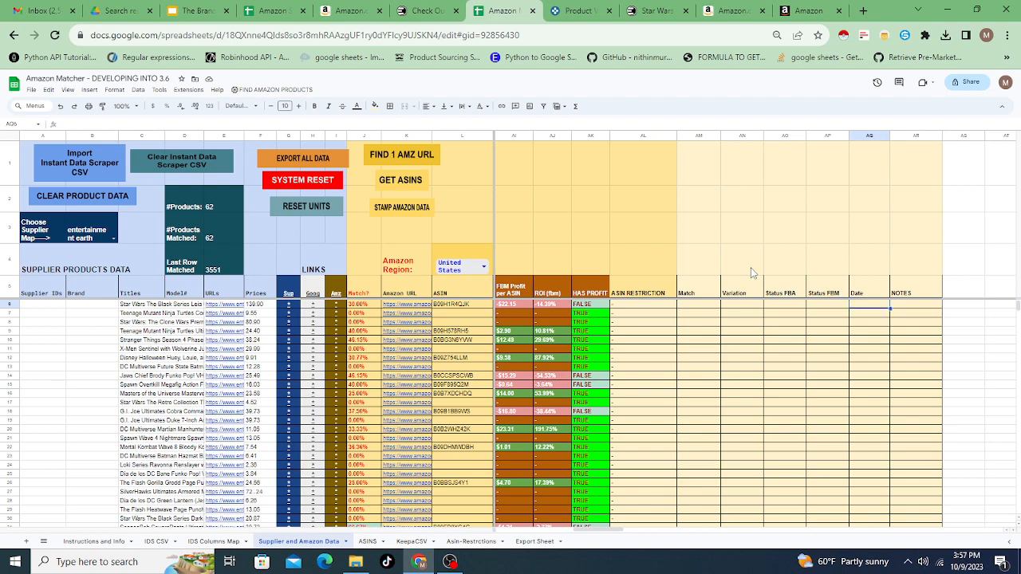
{"action": "key", "text": "Left"}
{"action": "key", "text": "Left"}
{"action": "key", "text": "Left"}
{"action": "key", "text": "Left"}
{"action": "key", "text": "Right"}
{"action": "key", "text": "Left"}
{"action": "key", "text": "Left"}
{"action": "key", "text": "Right"}
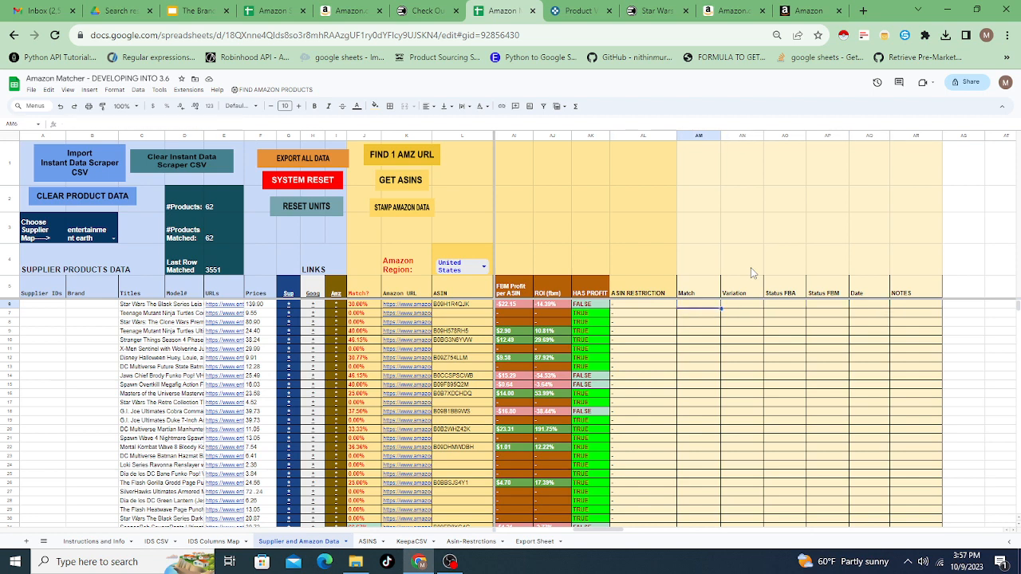
- Return to the fee and profit columns and check the FBM profit and ROI in AI9:AJ10 and the FBA profit in AG12
{"action": "key", "text": "Left"}
{"action": "key", "text": "Left"}
{"action": "key", "text": "Left"}
{"action": "key", "text": "Left"}
{"action": "key", "text": "Left"}
{"action": "key", "text": "Left"}
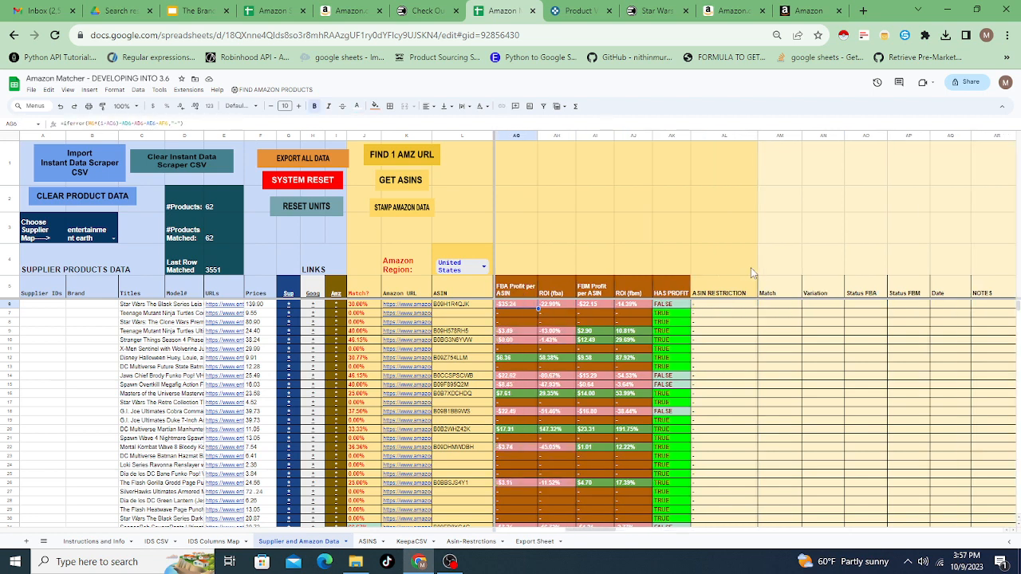
{"action": "key", "text": "Left"}
{"action": "key", "text": "Left"}
{"action": "key", "text": "Left"}
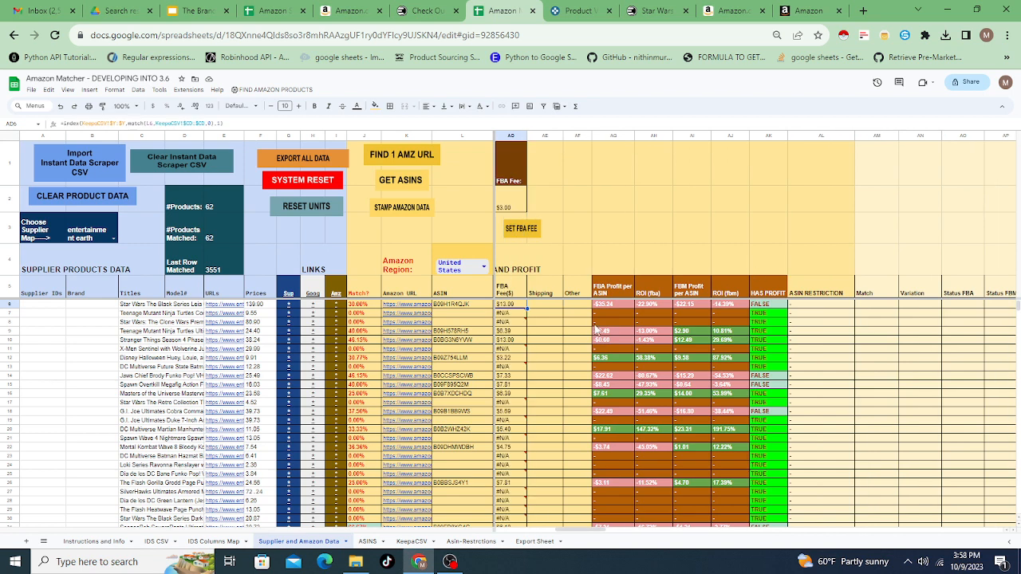
{"action": "left_click", "coordinate": [697, 333]}
{"action": "left_click_drag", "start_coordinate": [699, 338], "coordinate": [728, 341]}
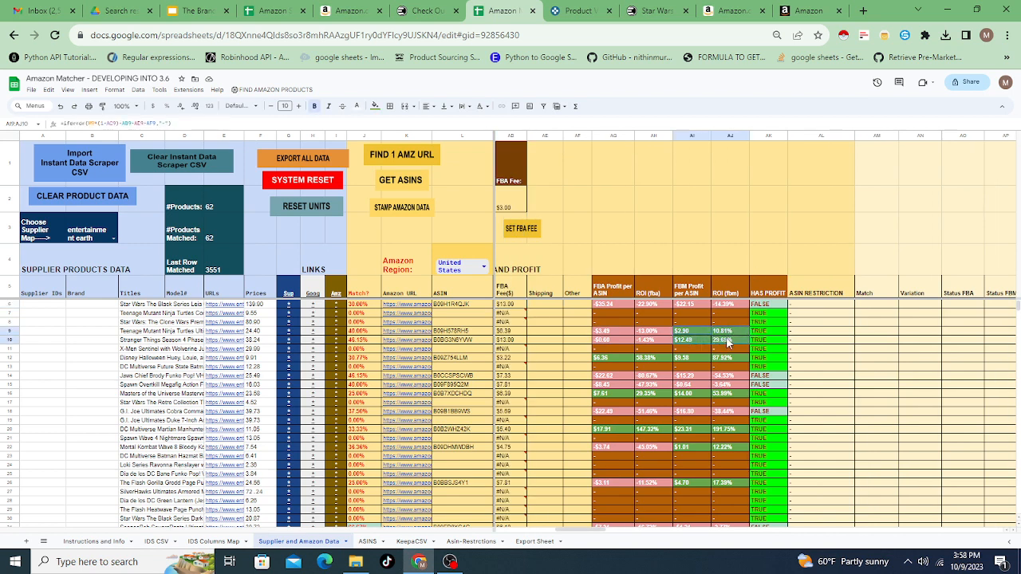
{"action": "left_click", "coordinate": [622, 360]}
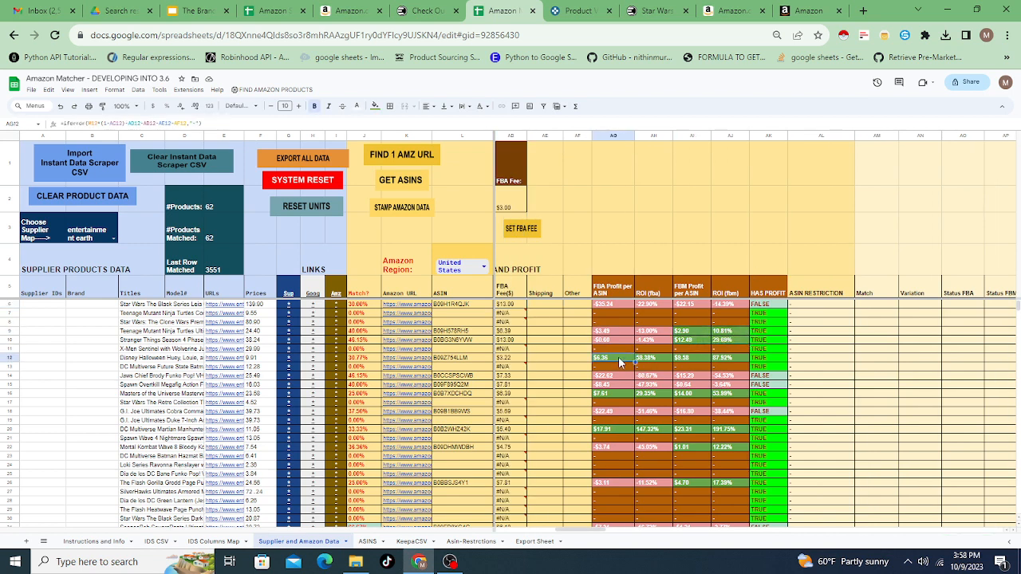
- Open the row 12 Disney Halloween product's supplier page, return to the sheet and check the product's supplier and Amazon links
{"action": "left_click", "coordinate": [289, 361]}
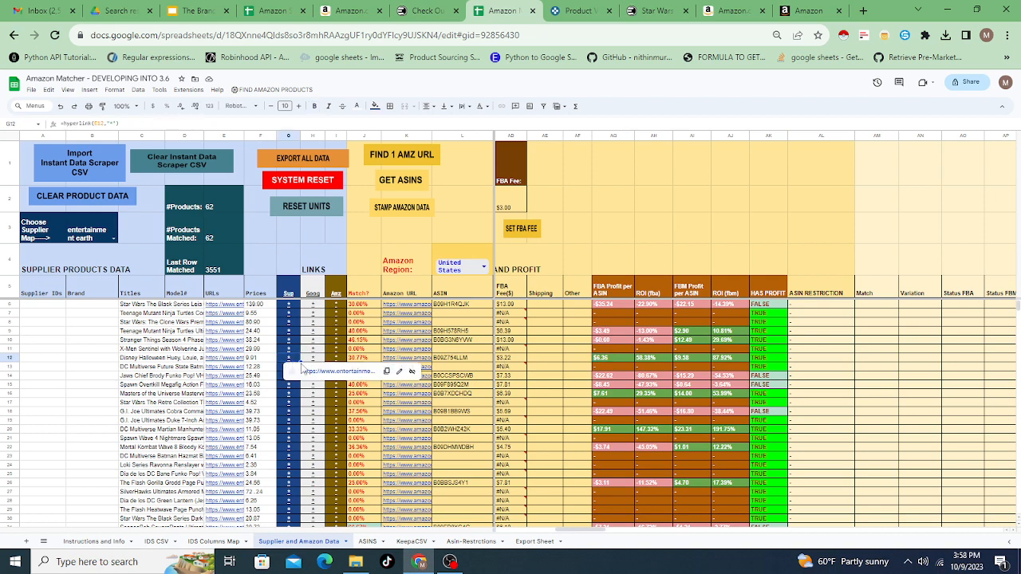
{"action": "left_click", "coordinate": [312, 374]}
{"action": "left_click", "coordinate": [456, 11]}
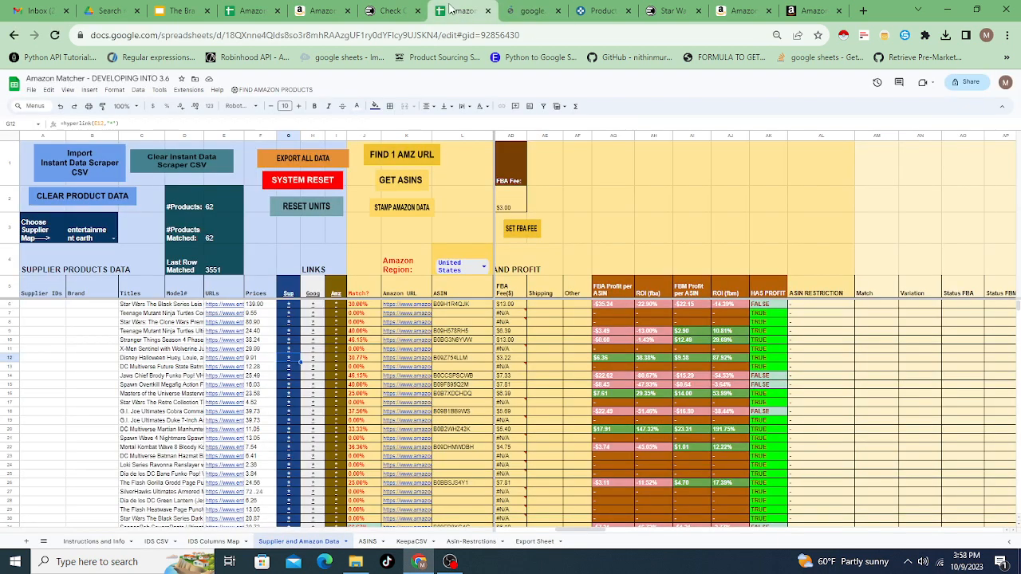
{"action": "left_click", "coordinate": [334, 359]}
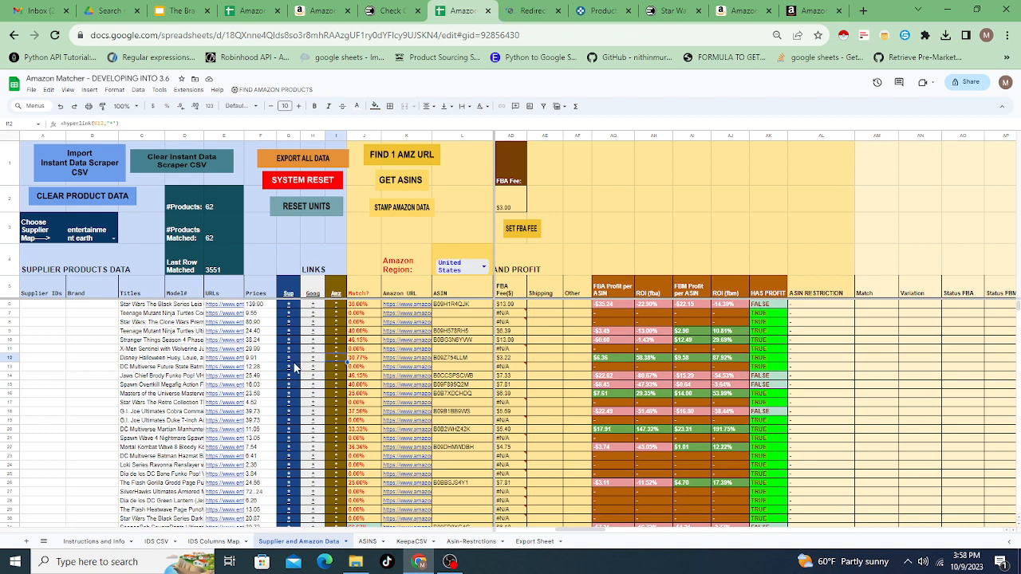
{"action": "left_click", "coordinate": [294, 360]}
{"action": "left_click", "coordinate": [336, 359]}
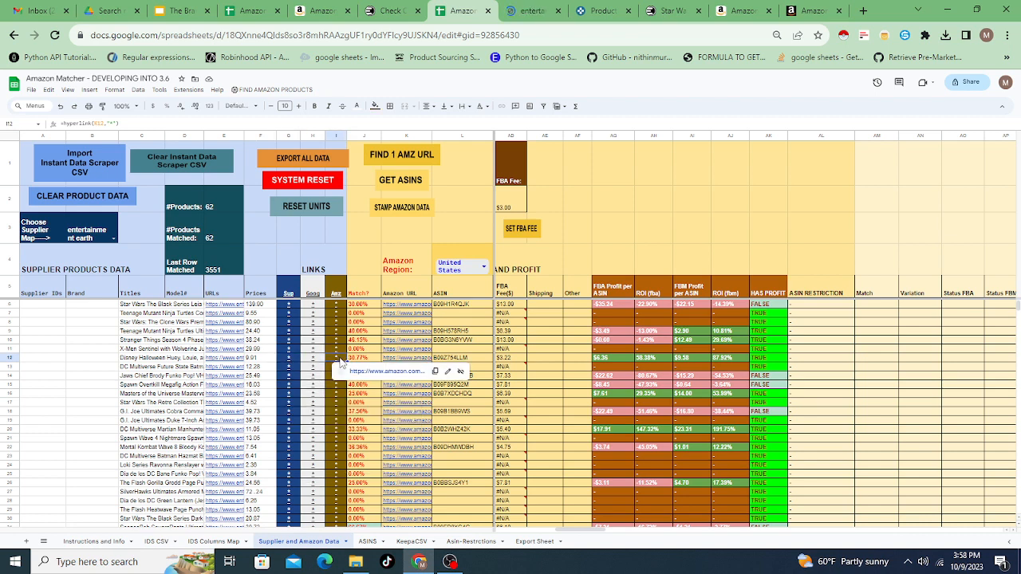
{"action": "left_click", "coordinate": [288, 360]}
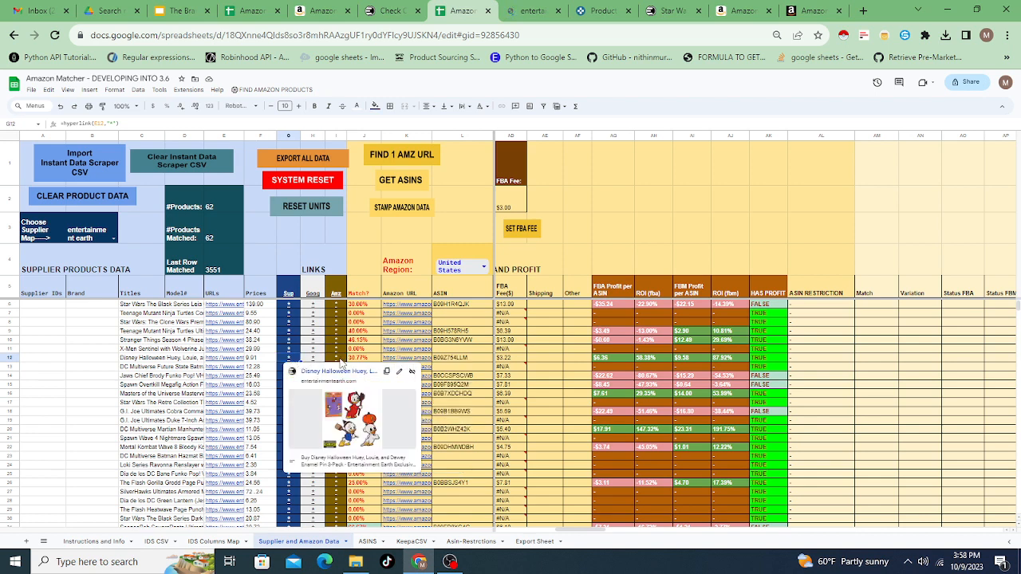
- Compare the supplier and Amazon link previews of the Masters of the Universe figure in row 16
{"action": "left_click", "coordinate": [288, 394]}
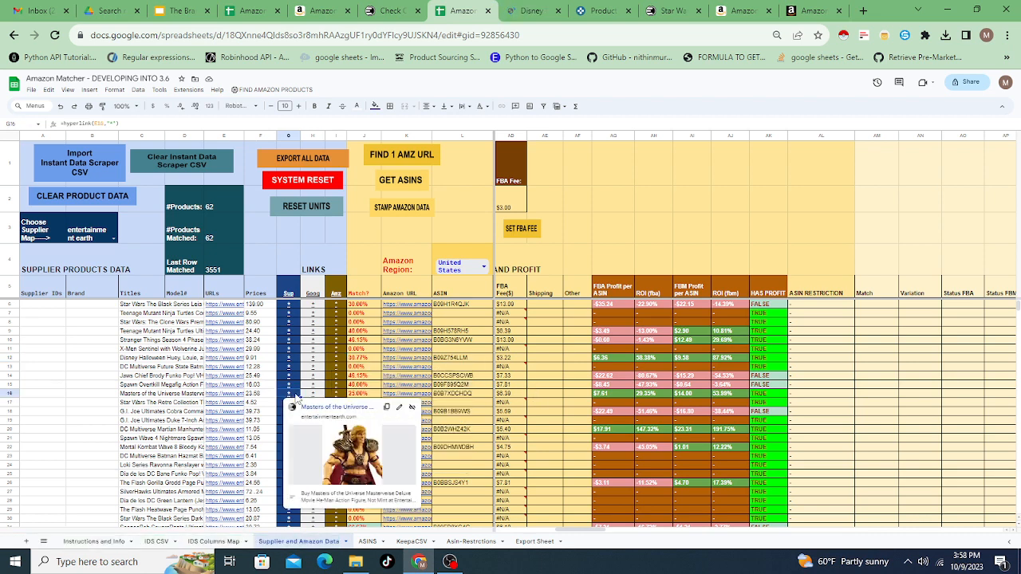
{"action": "left_click", "coordinate": [337, 396]}
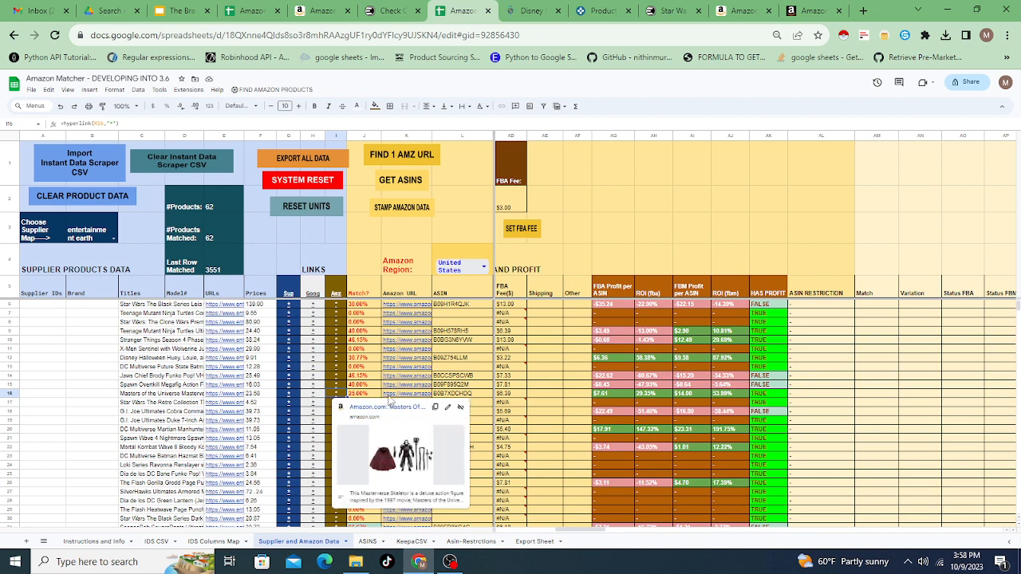
{"action": "left_click", "coordinate": [542, 430]}
- Compare the supplier and Amazon link previews of the DC Multiverse Martian Manhunter in row 20, and go to its Shipping cell
{"action": "left_click", "coordinate": [290, 428]}
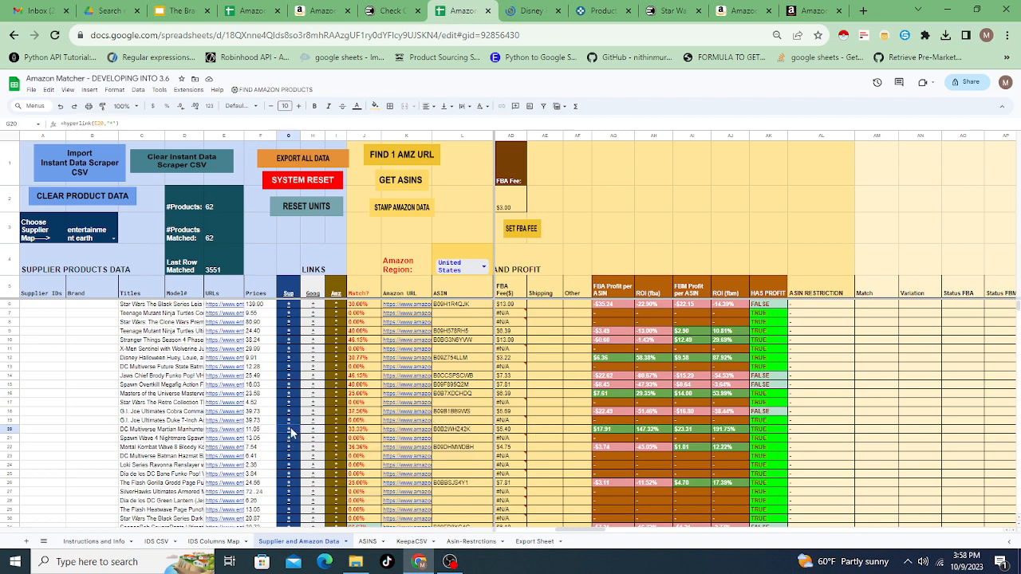
{"action": "left_click", "coordinate": [337, 431]}
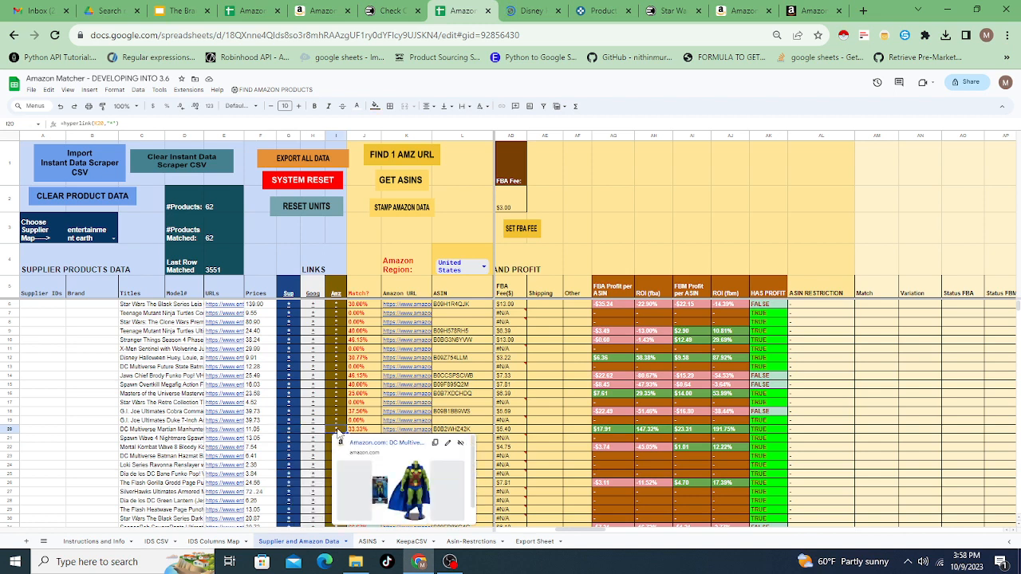
{"action": "key", "text": "Left"}
{"action": "key", "text": "Left"}
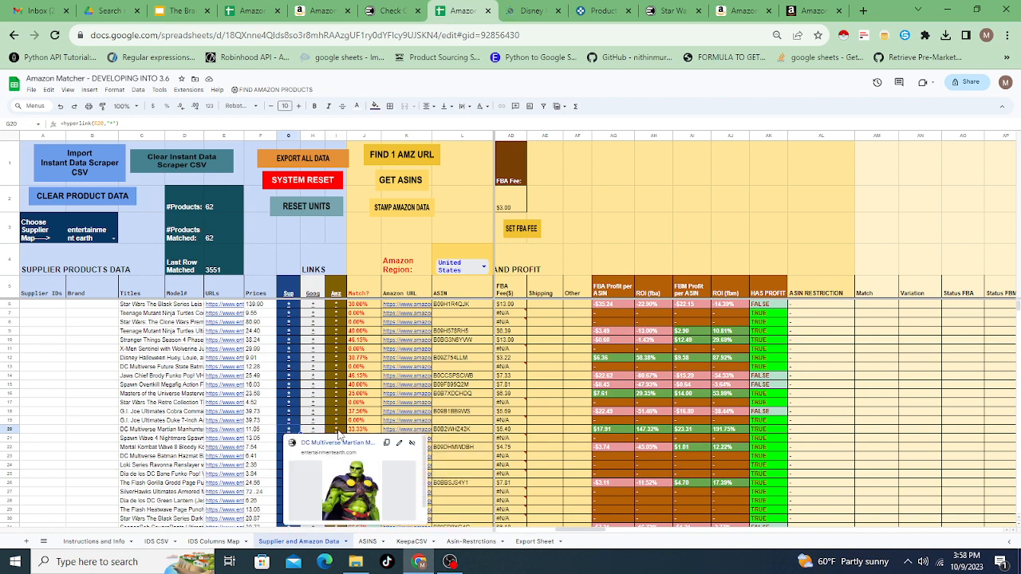
{"action": "left_click", "coordinate": [338, 431]}
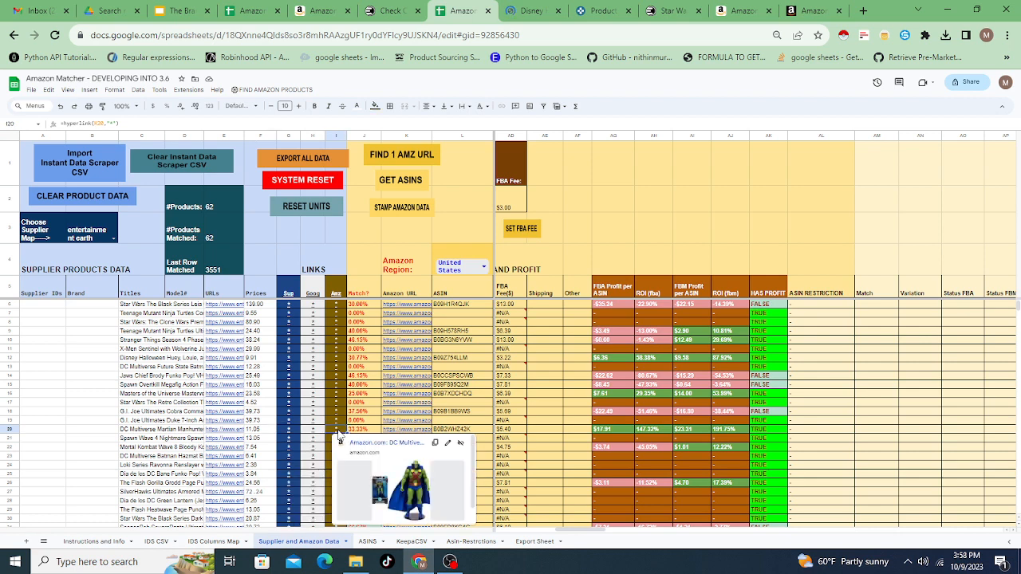
{"action": "left_click", "coordinate": [289, 433]}
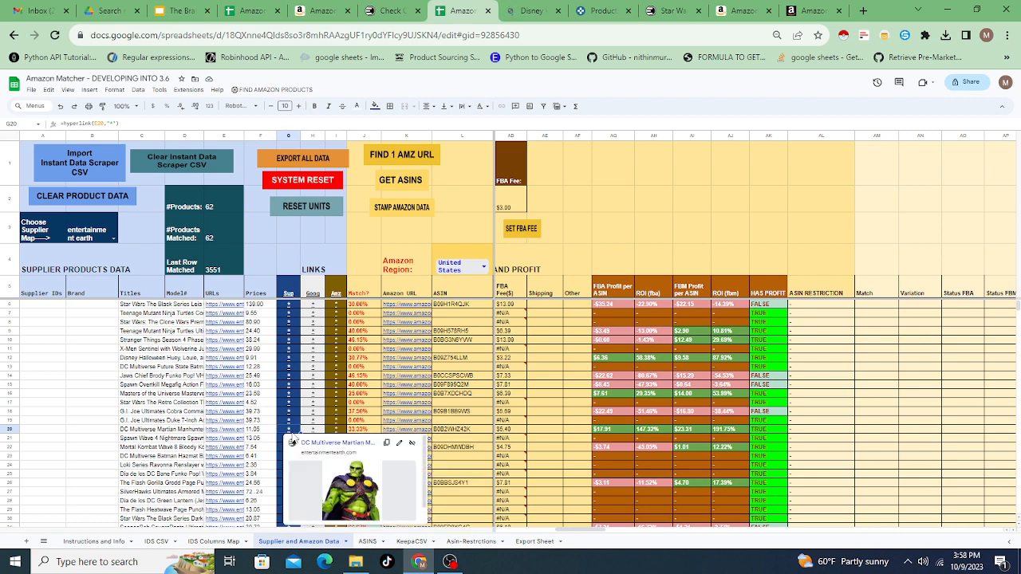
{"action": "left_click", "coordinate": [344, 435]}
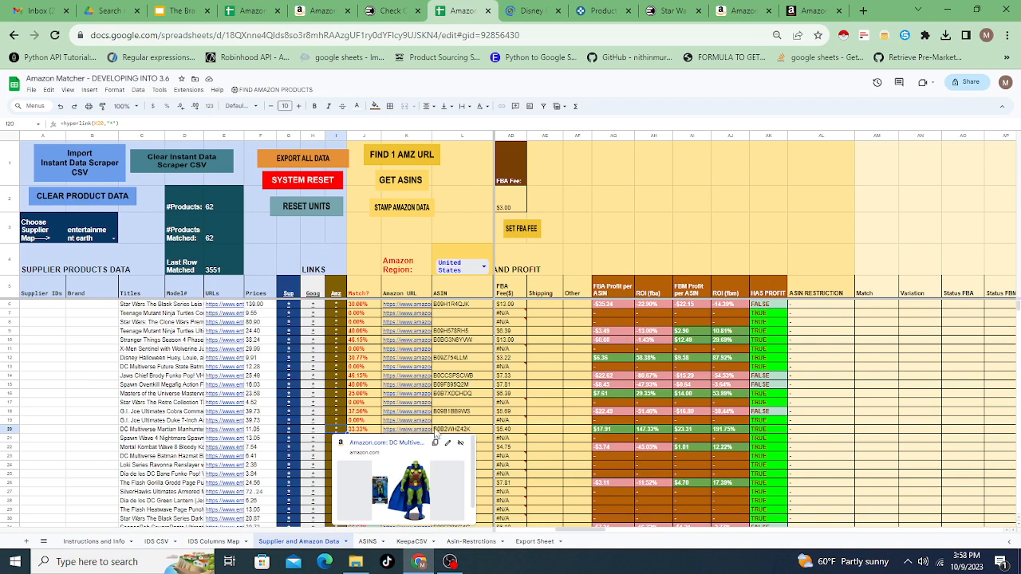
{"action": "left_click", "coordinate": [536, 431]}
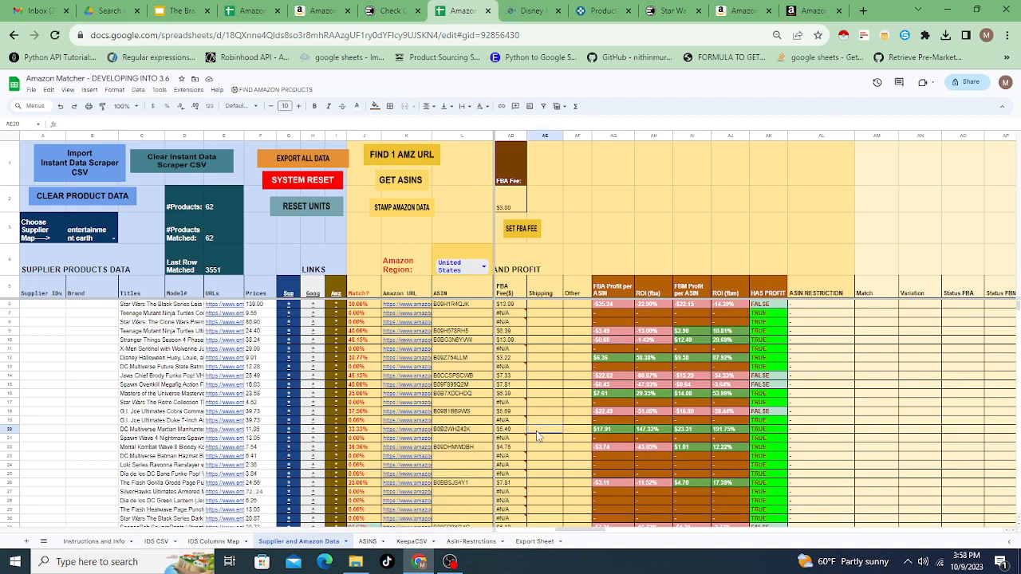